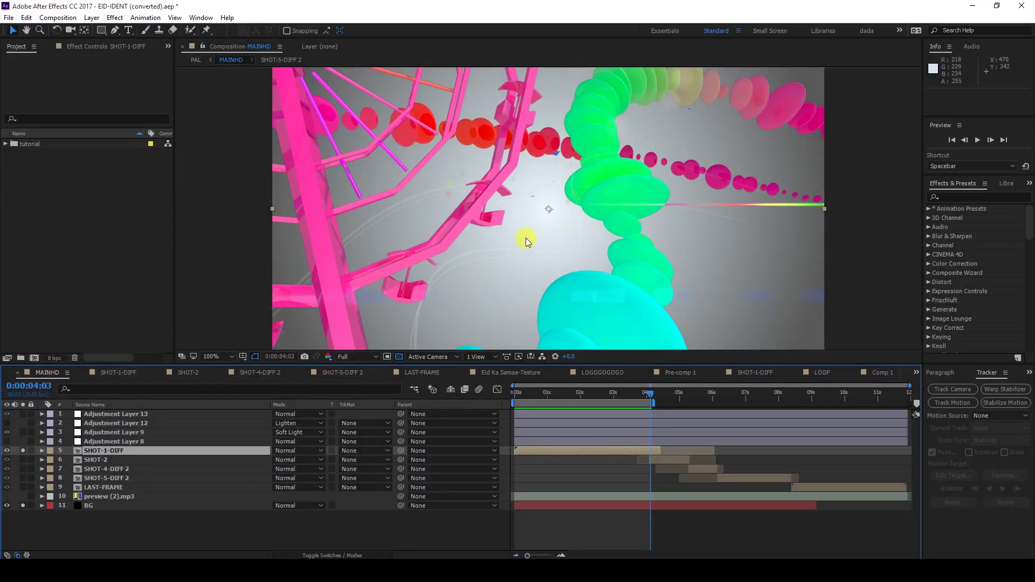
# Preview the ferris-wheel shot maximized at Fit magnification, then scrub back to about 0:00:02:14
pyautogui.press('`')
pyautogui.click(39, 554)
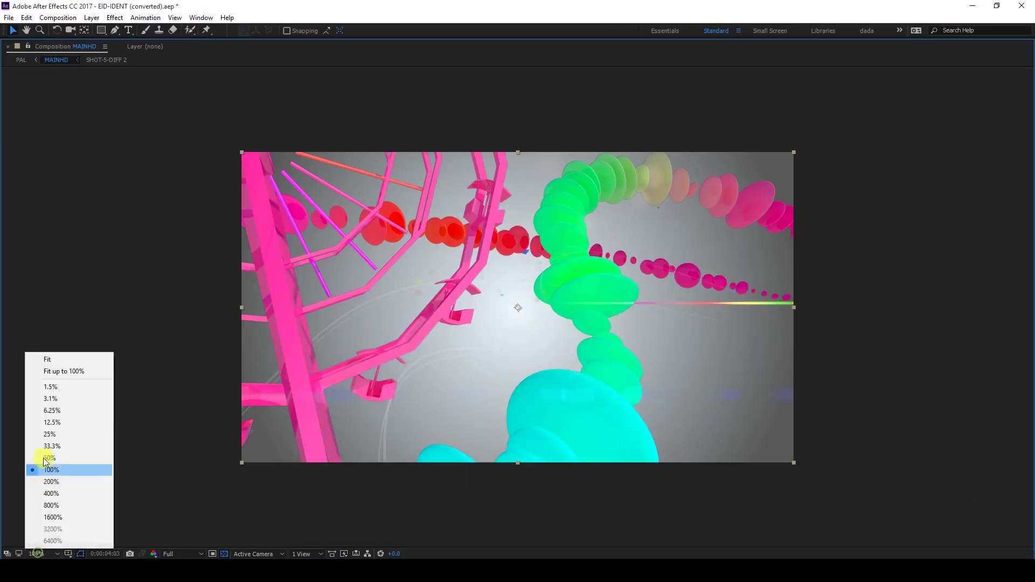
pyautogui.click(44, 358)
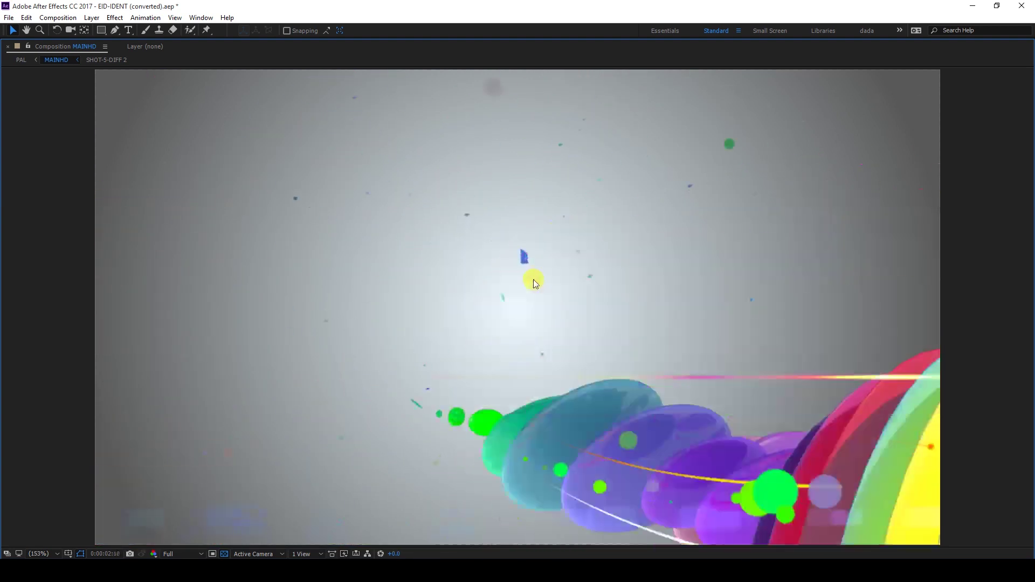
pyautogui.press('`')
pyautogui.moveTo(535, 389); pyautogui.dragTo(567, 412)
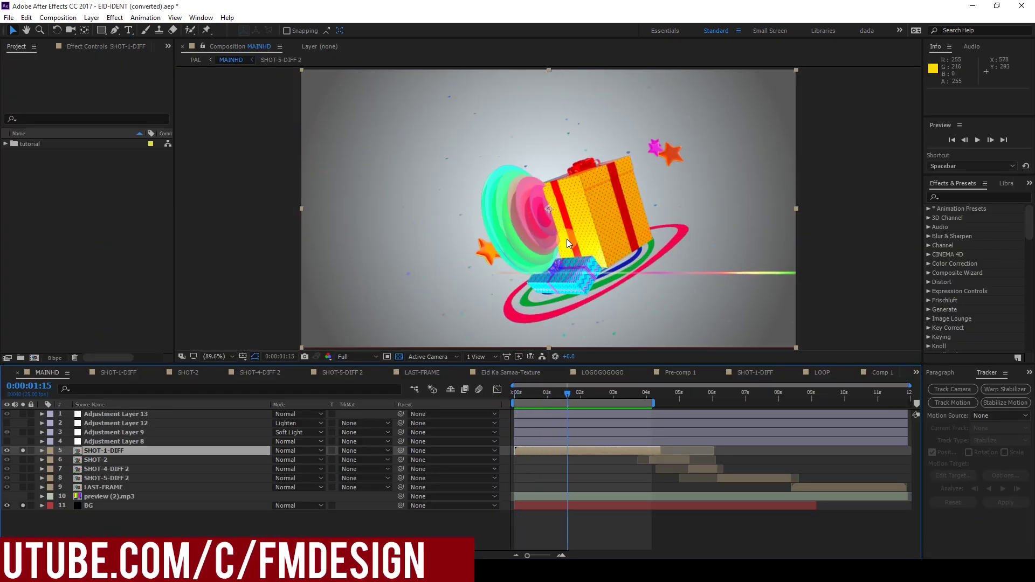
pyautogui.moveTo(567, 389)
pyautogui.mouseDown()
pyautogui.moveTo(635, 376)
pyautogui.moveTo(527, 397)
pyautogui.moveTo(542, 403)
pyautogui.mouseUp()
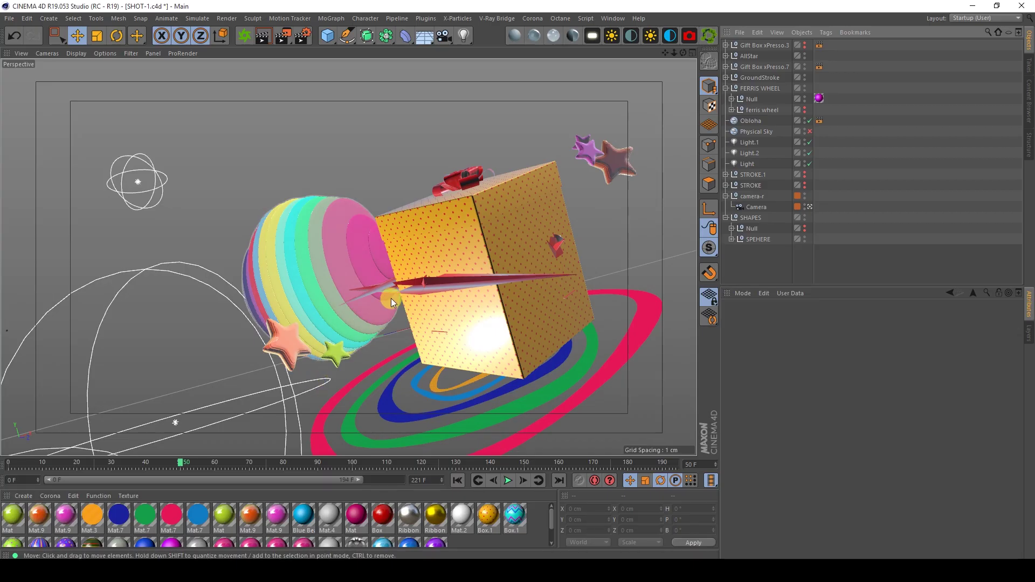
# Scrub back to frame 42, then select the striped sphere and its SPEHERE null
pyautogui.click(164, 477)
pyautogui.moveTo(162, 466)
pyautogui.mouseDown()
pyautogui.moveTo(31, 483)
pyautogui.moveTo(143, 486)
pyautogui.moveTo(199, 479)
pyautogui.moveTo(67, 474)
pyautogui.moveTo(215, 470)
pyautogui.moveTo(115, 463)
pyautogui.moveTo(219, 467)
pyautogui.moveTo(104, 467)
pyautogui.moveTo(209, 456)
pyautogui.moveTo(116, 467)
pyautogui.moveTo(187, 464)
pyautogui.mouseUp()
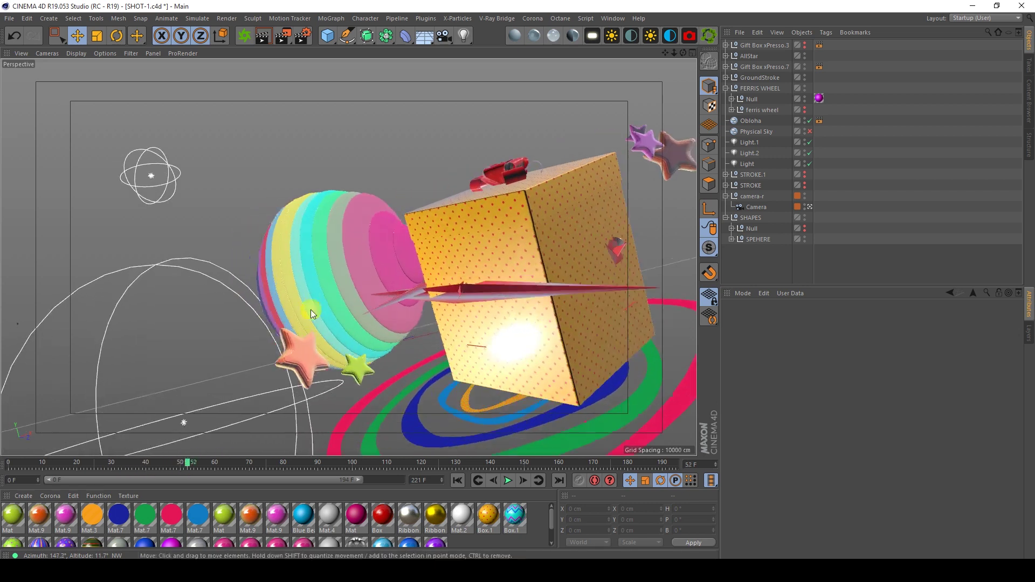
pyautogui.click(328, 248)
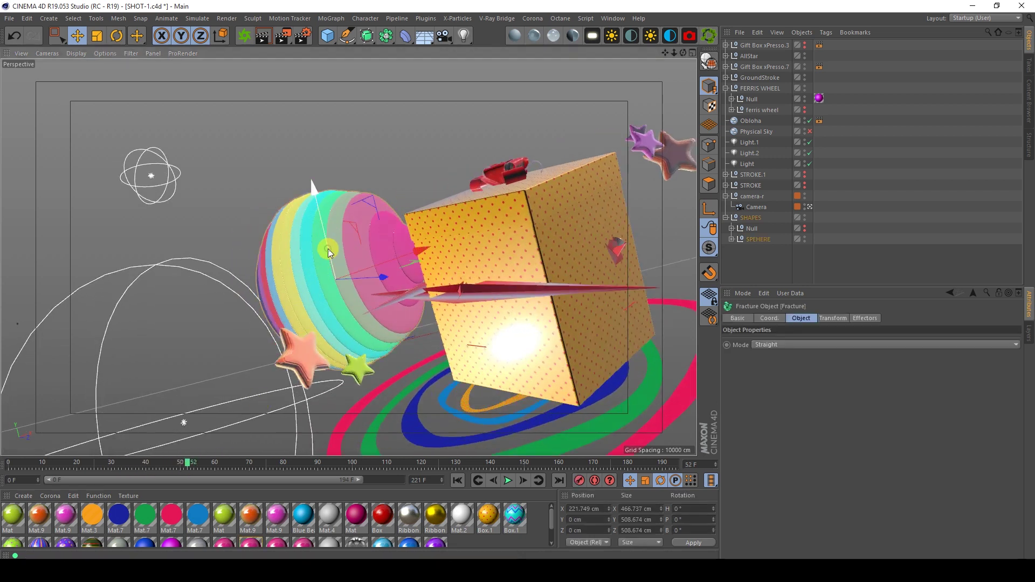
pyautogui.click(756, 241)
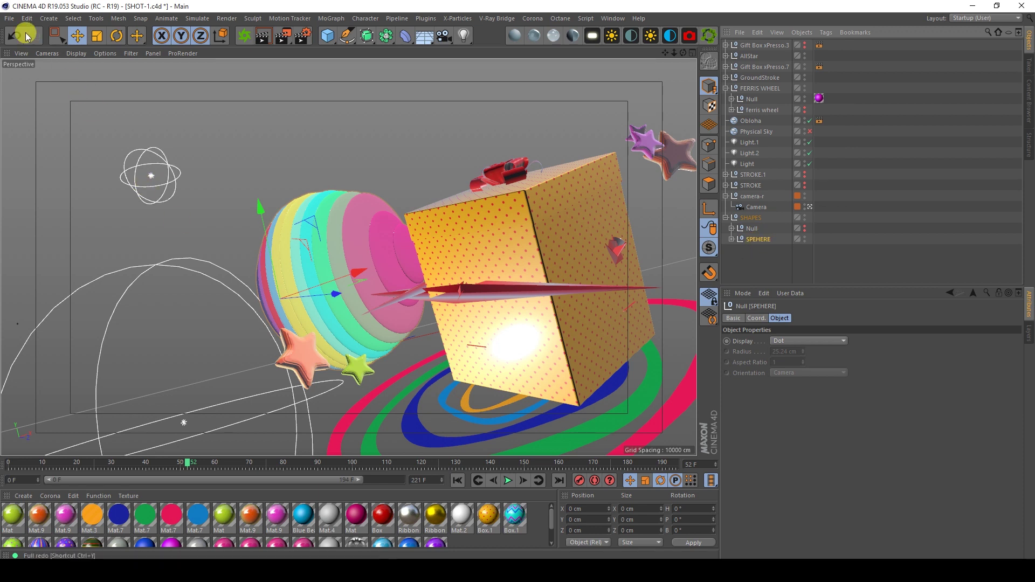
# Paste the SPEHERE setup into a new project, frame it, and play its animation
pyautogui.click(11, 23)
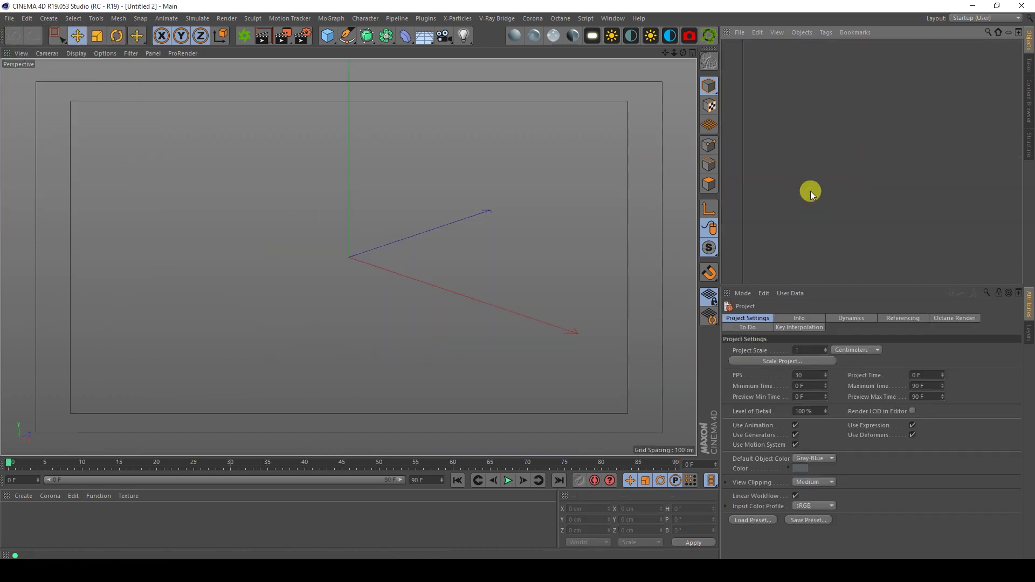
pyautogui.hotkey('ctrl', 'v')
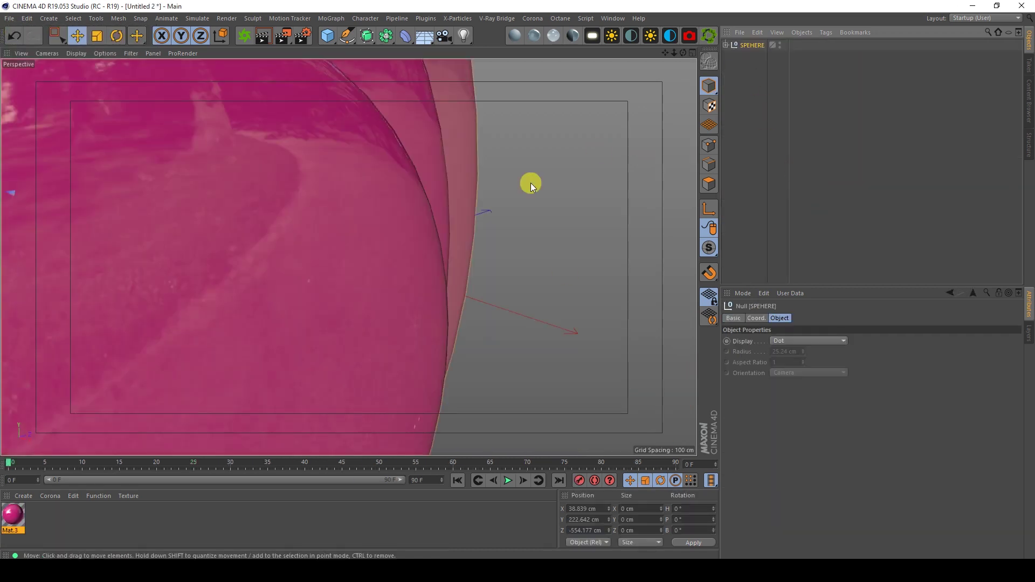
pyautogui.press('h')
pyautogui.moveTo(403, 332)
pyautogui.keyDown('alt'); pyautogui.mouseDown()
pyautogui.moveTo(401, 302)
pyautogui.moveTo(335, 231)
pyautogui.moveTo(429, 278)
pyautogui.mouseUp(); pyautogui.keyUp('alt')
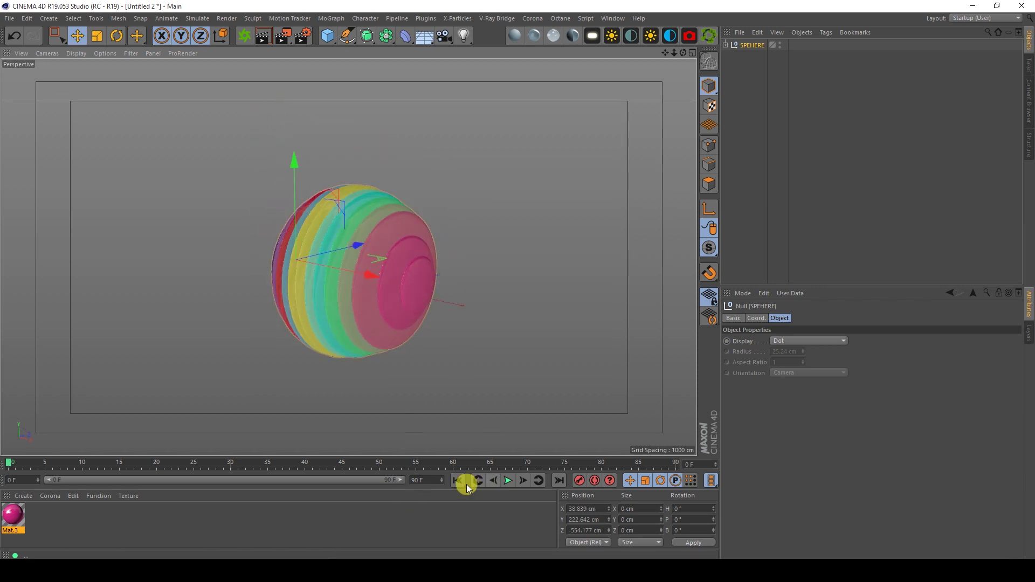
pyautogui.click(510, 482)
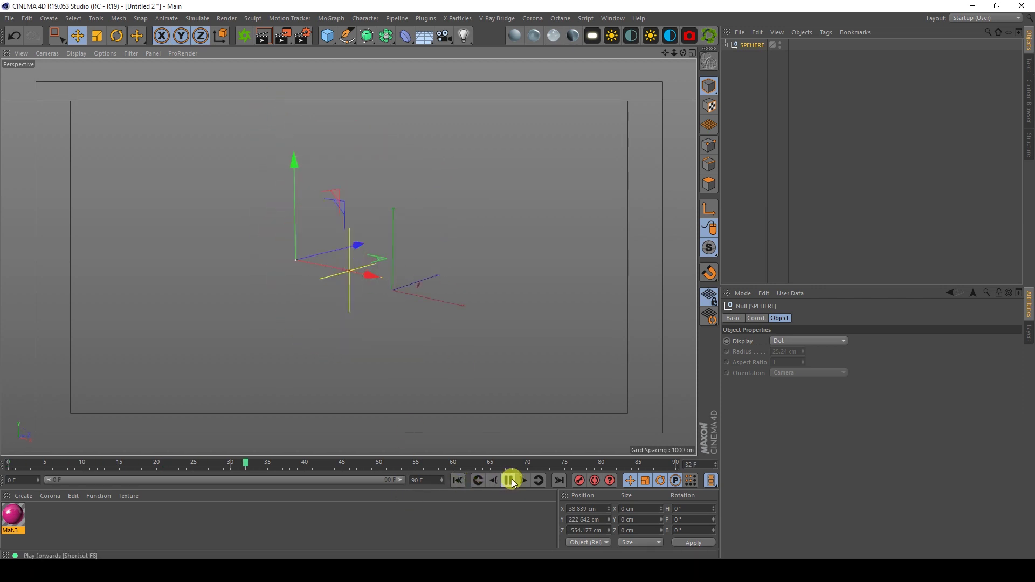
# Expand SPEHERE and Fracture to reveal the sphere slices, hiding the Fracture in the viewport
pyautogui.click(726, 45)
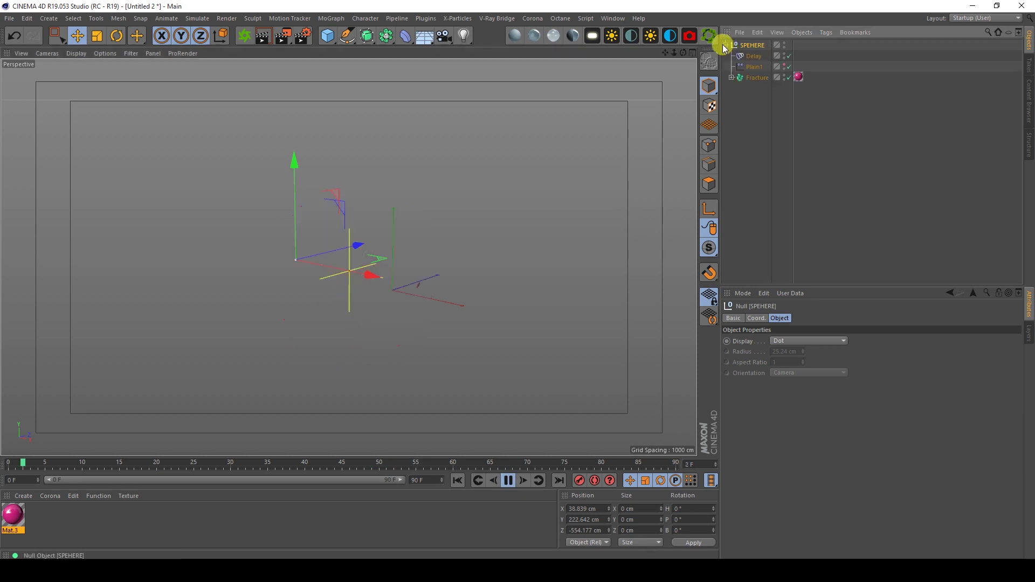
pyautogui.click(752, 104)
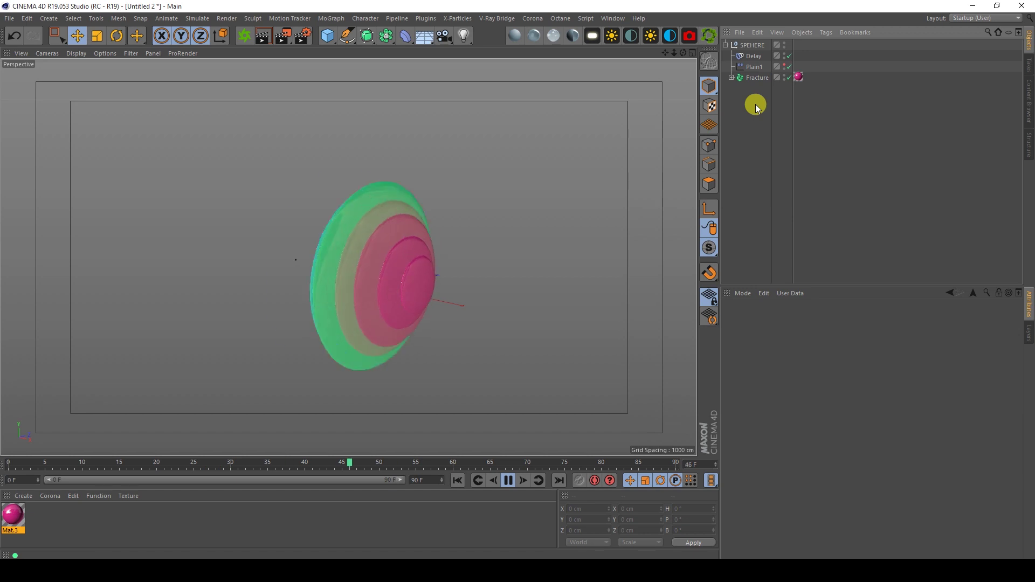
pyautogui.keyDown('alt'); pyautogui.moveTo(381, 270); pyautogui.dragTo(438, 203); pyautogui.keyUp('alt')
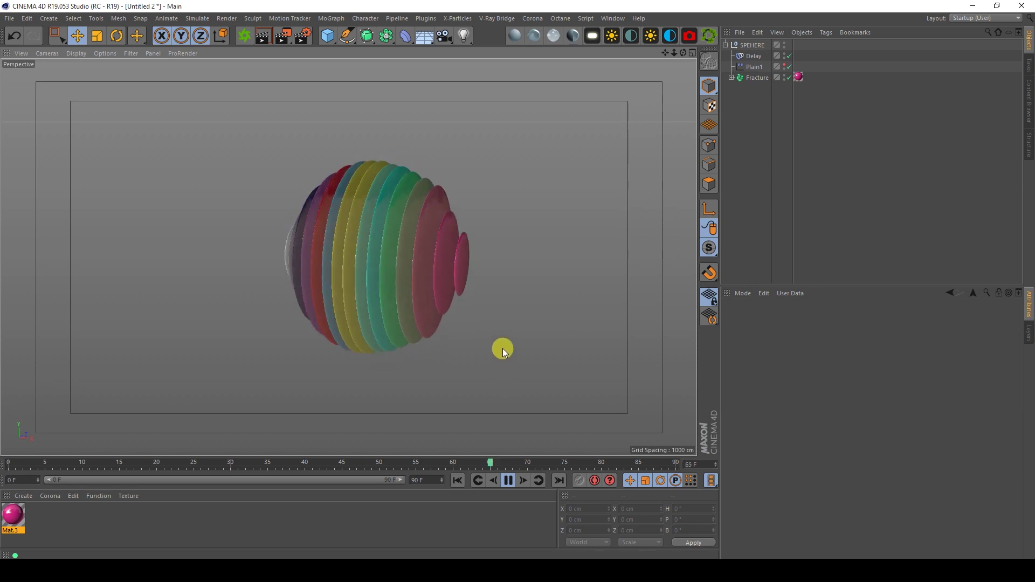
pyautogui.click(507, 480)
pyautogui.click(418, 274)
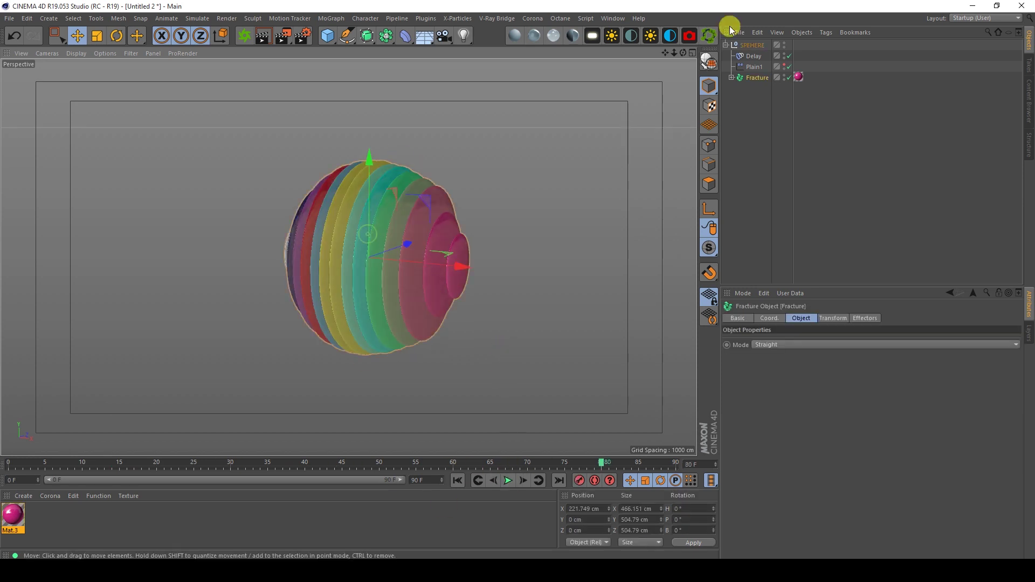
pyautogui.click(734, 76)
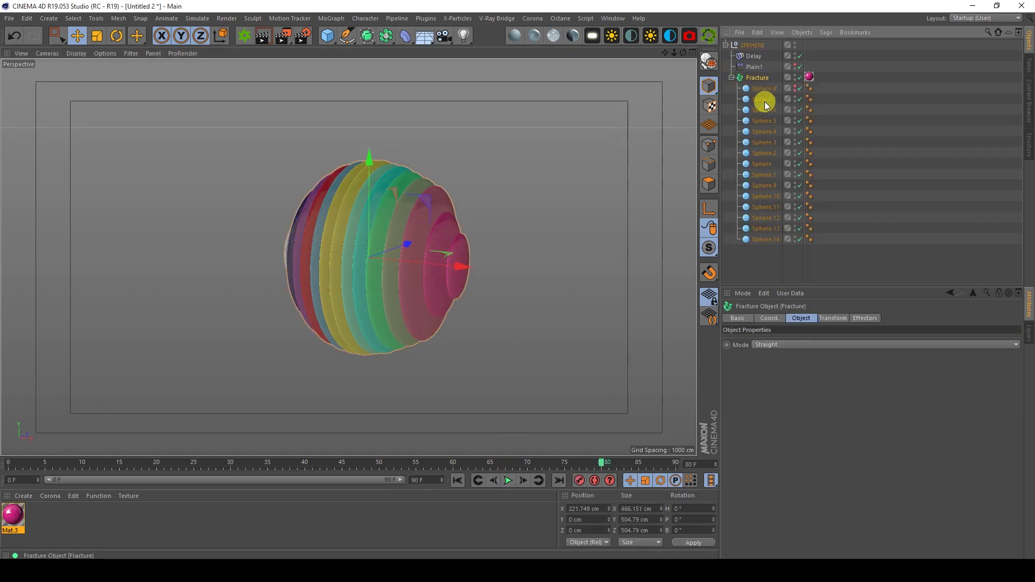
pyautogui.click(795, 75)
pyautogui.click(874, 199)
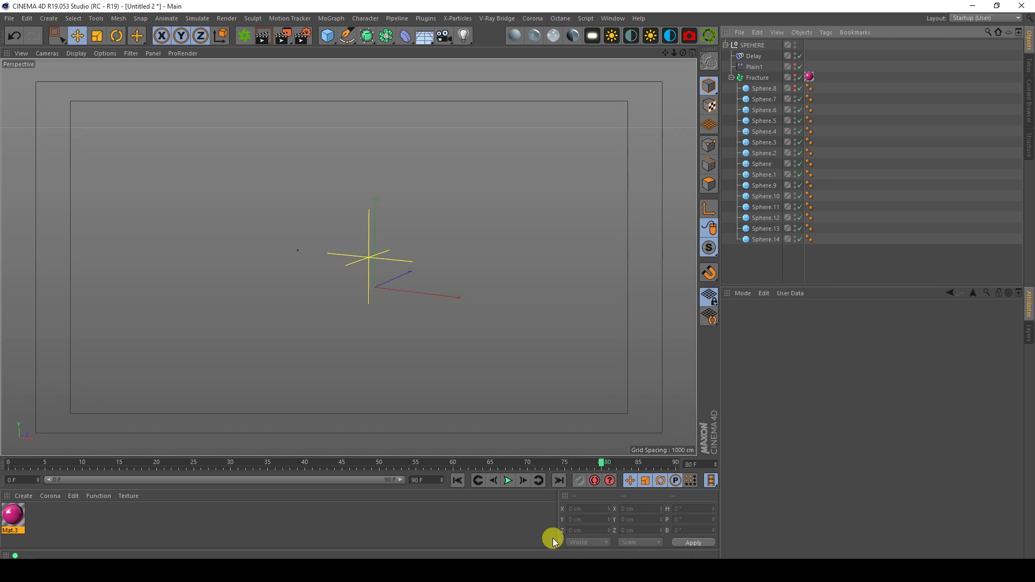
# Disable the Delay and Plain1 effectors and go to frame 46
pyautogui.moveTo(397, 469); pyautogui.dragTo(340, 466)
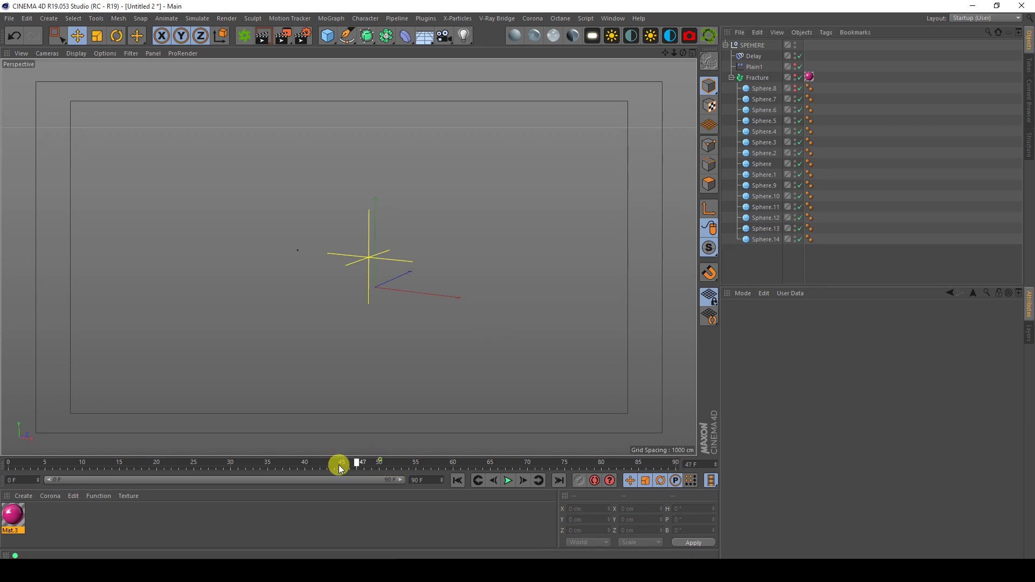
pyautogui.click(794, 89)
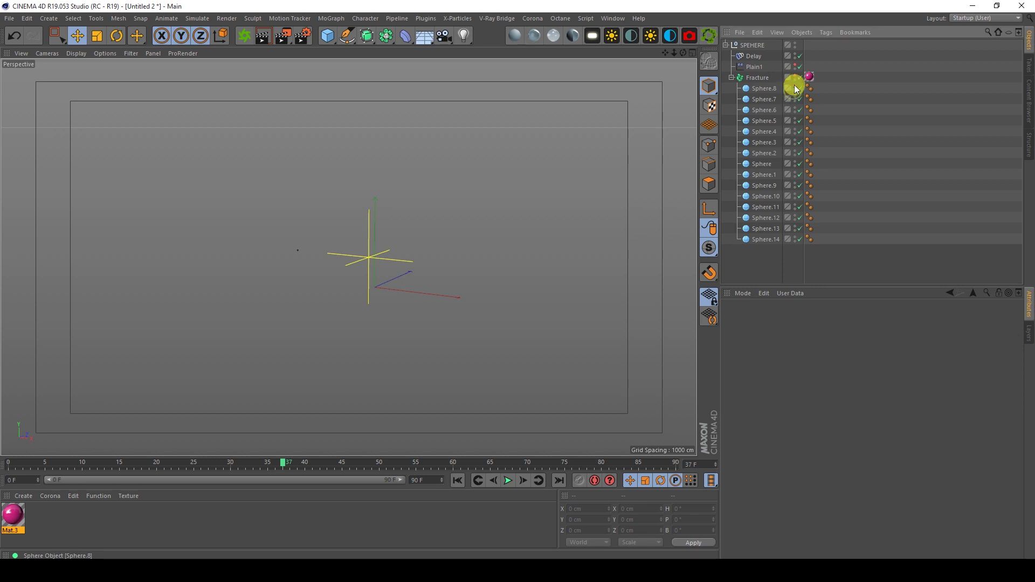
pyautogui.click(850, 89)
pyautogui.click(753, 89)
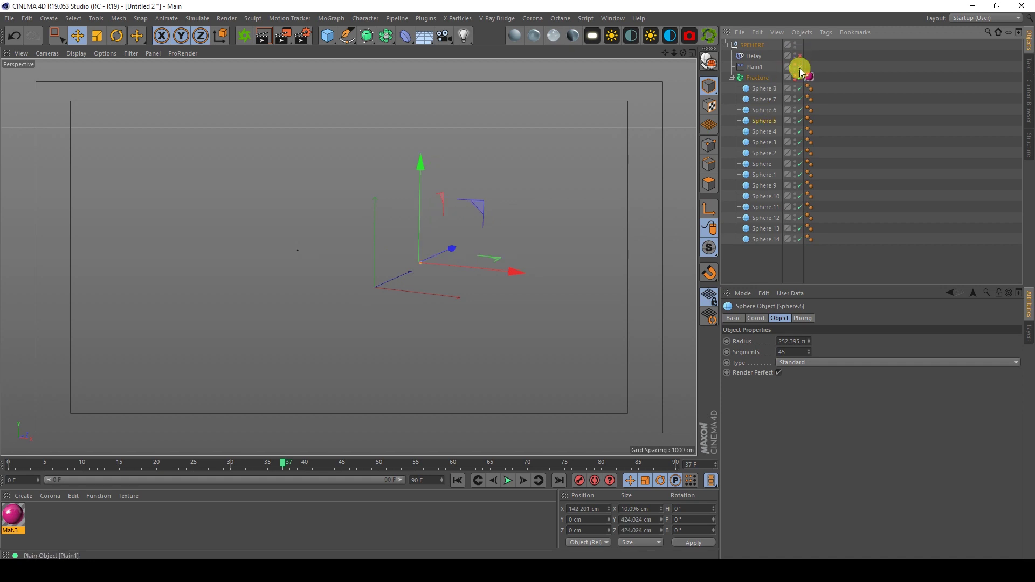
pyautogui.click(835, 60)
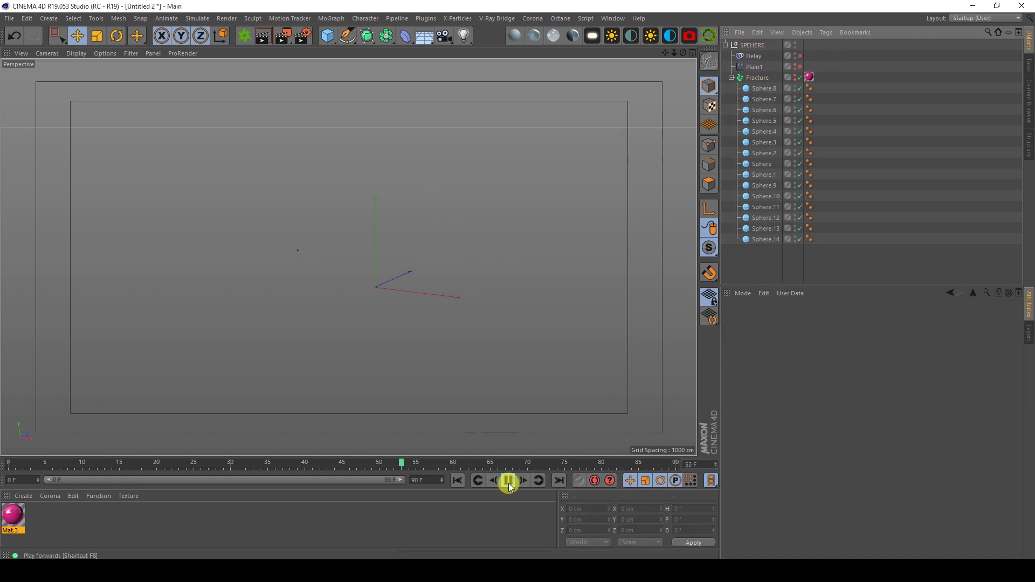
pyautogui.moveTo(494, 468); pyautogui.dragTo(61, 465)
pyautogui.moveTo(310, 471); pyautogui.dragTo(350, 465)
# Move the Sphere.8 slice out of the Fracture to the top of the hierarchy
pyautogui.click(762, 88)
pyautogui.click(757, 318)
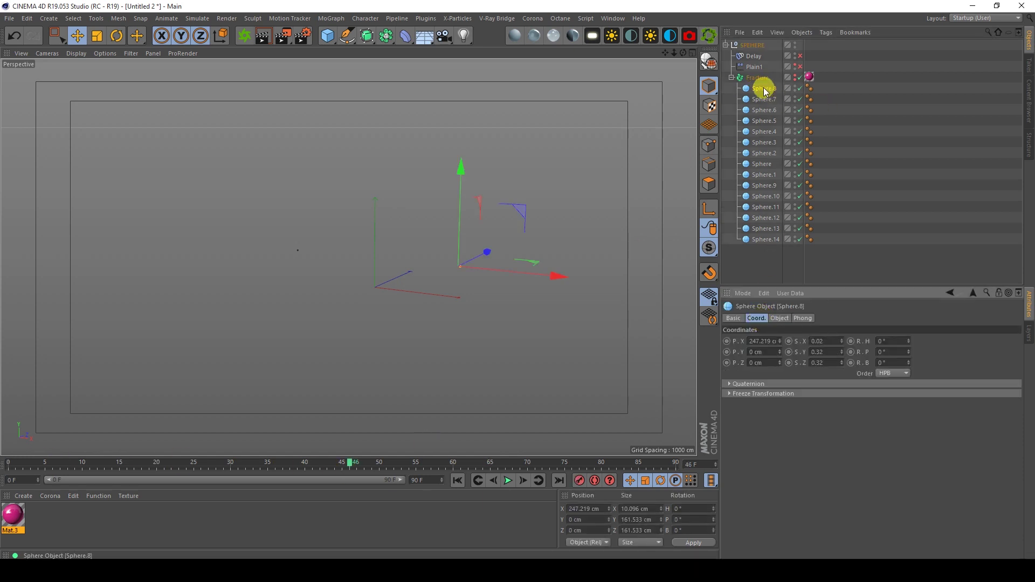
pyautogui.moveTo(764, 91); pyautogui.dragTo(759, 85)
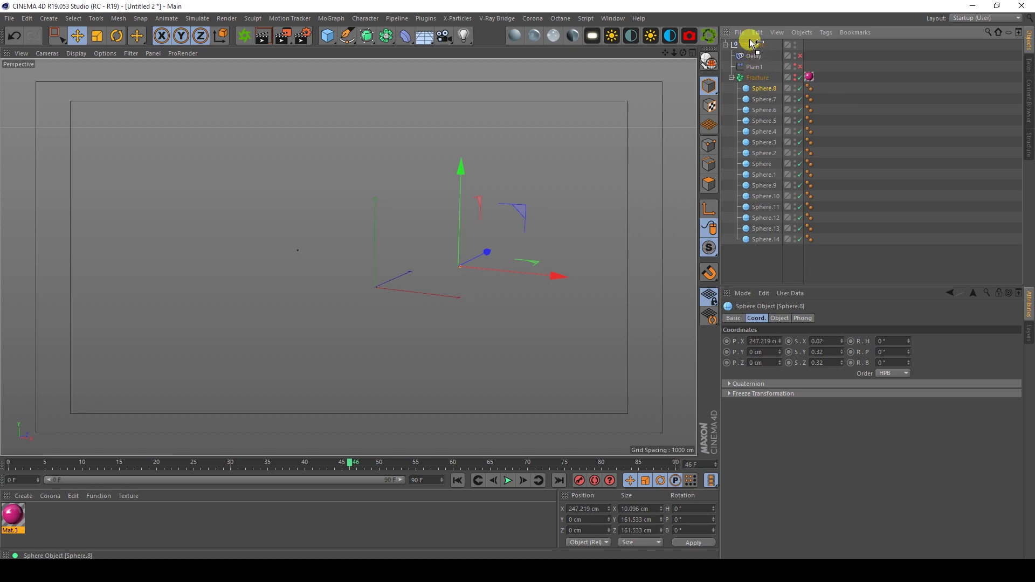
pyautogui.moveTo(754, 44); pyautogui.dragTo(753, 46)
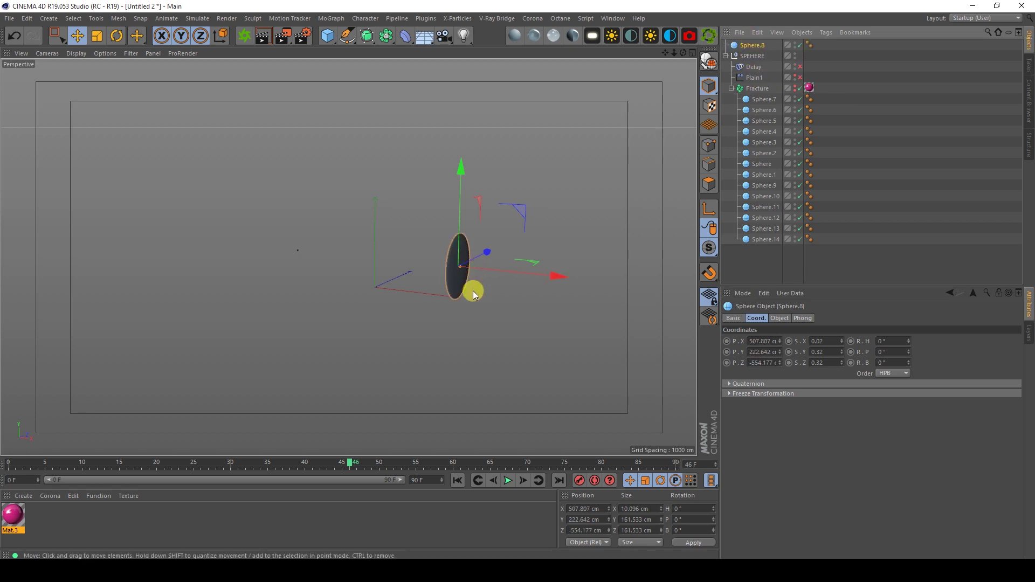
# Duplicate the Sphere.8 disc several times and spread the copies side by side along X
pyautogui.moveTo(418, 307)
pyautogui.keyDown('alt'); pyautogui.mouseDown()
pyautogui.moveTo(416, 247)
pyautogui.moveTo(377, 226)
pyautogui.moveTo(372, 248)
pyautogui.moveTo(428, 231)
pyautogui.moveTo(383, 219)
pyautogui.mouseUp(); pyautogui.keyUp('alt')
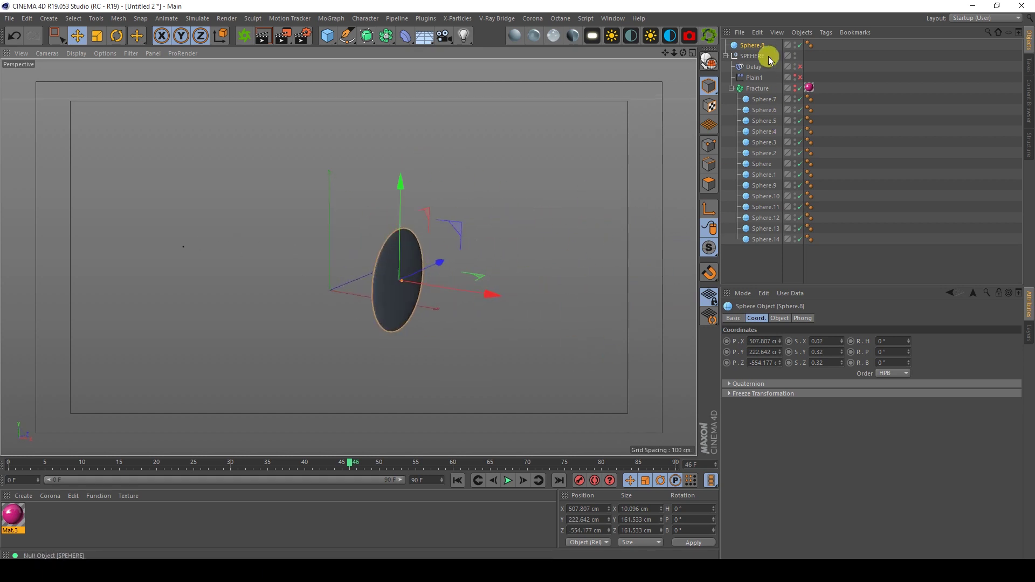
pyautogui.keyDown('ctrl'); pyautogui.moveTo(752, 51); pyautogui.dragTo(752, 52); pyautogui.keyUp('ctrl')
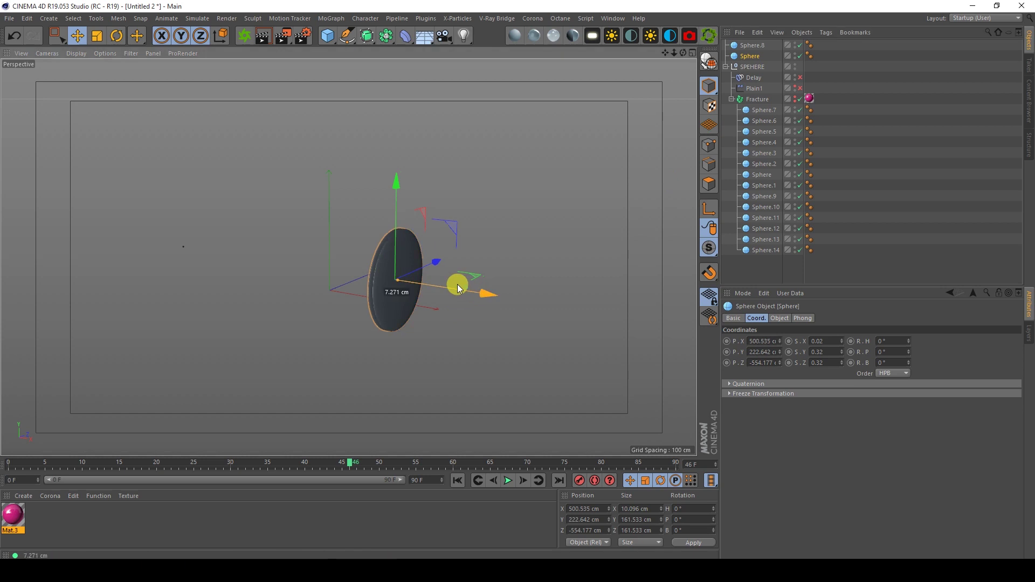
pyautogui.moveTo(457, 284); pyautogui.dragTo(453, 284)
pyautogui.keyDown('alt'); pyautogui.moveTo(405, 180); pyautogui.dragTo(436, 182); pyautogui.keyUp('alt')
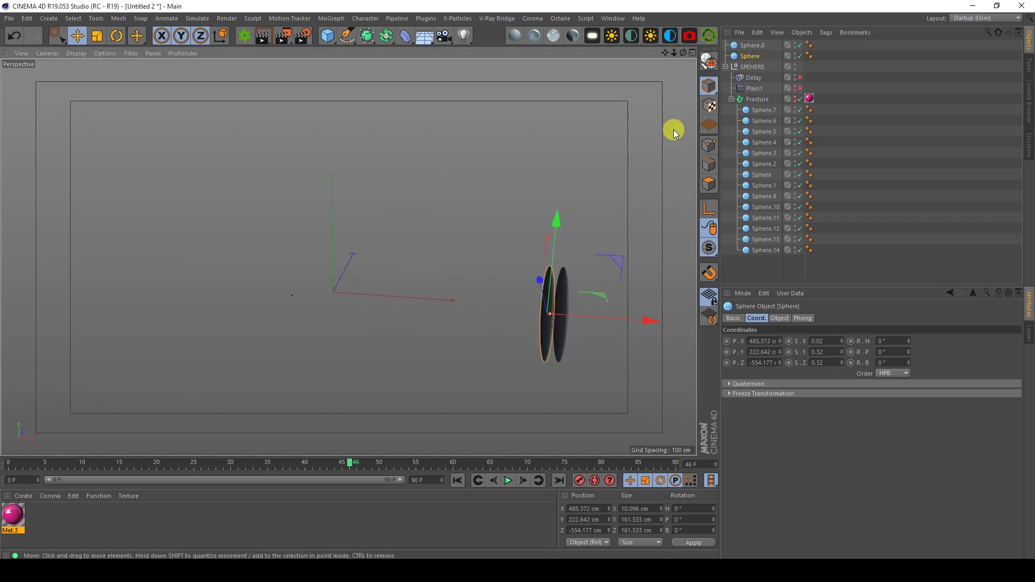
pyautogui.click(750, 56)
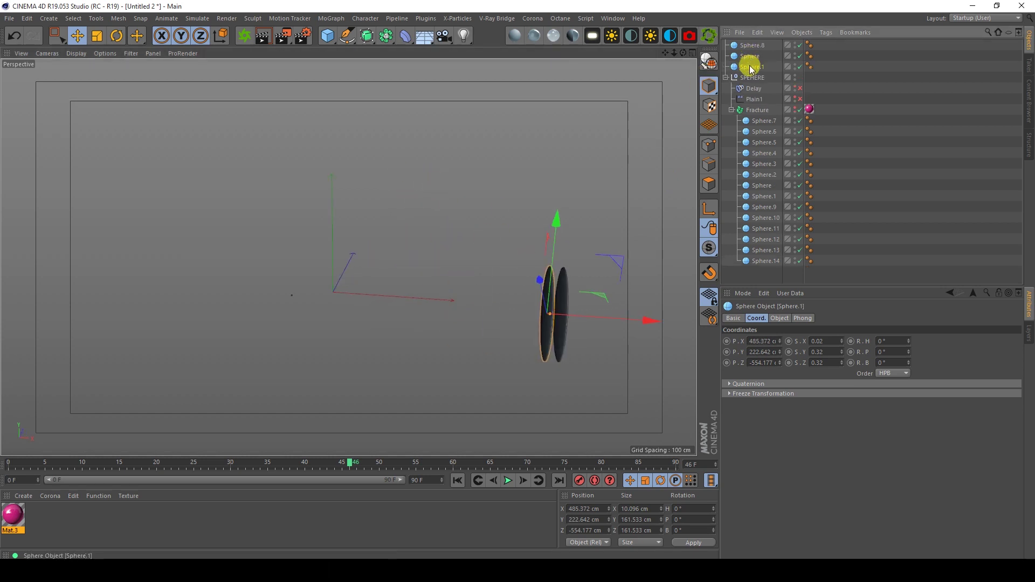
pyautogui.moveTo(601, 317); pyautogui.dragTo(589, 318)
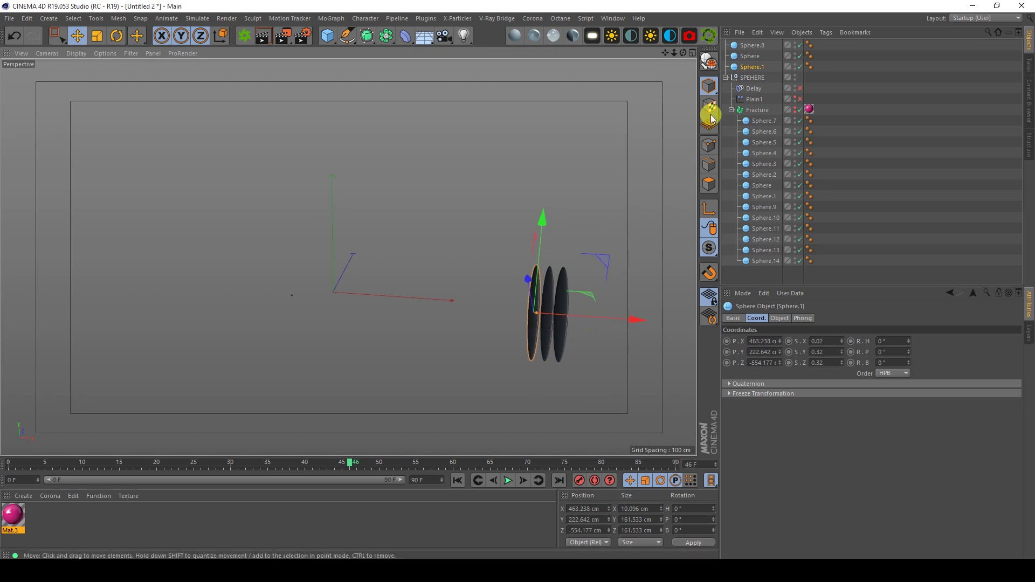
pyautogui.keyDown('ctrl'); pyautogui.moveTo(747, 68); pyautogui.dragTo(753, 78); pyautogui.keyUp('ctrl')
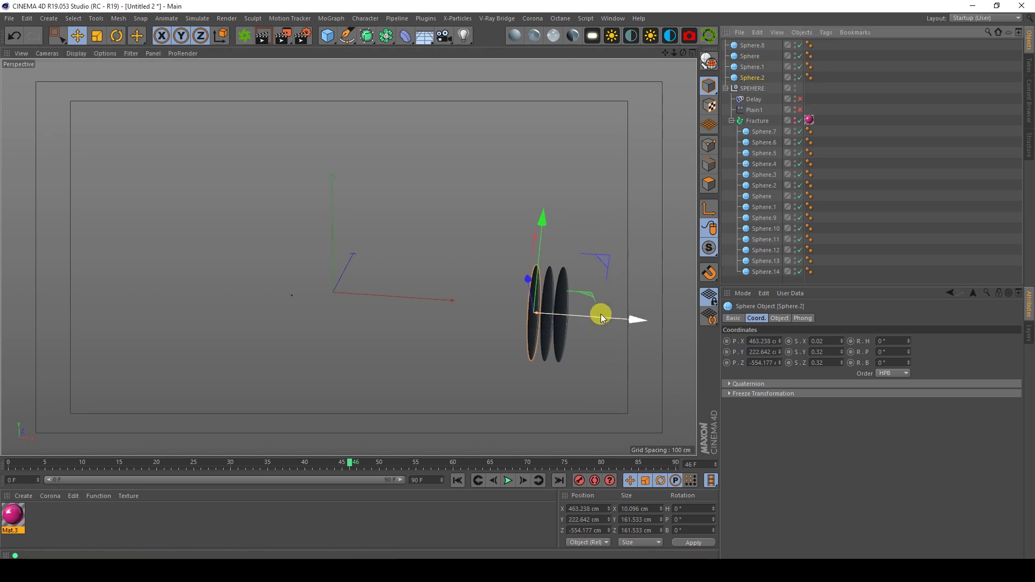
pyautogui.moveTo(600, 311); pyautogui.dragTo(589, 310)
pyautogui.keyDown('alt'); pyautogui.moveTo(591, 310); pyautogui.dragTo(461, 186, button='middle'); pyautogui.keyUp('alt')
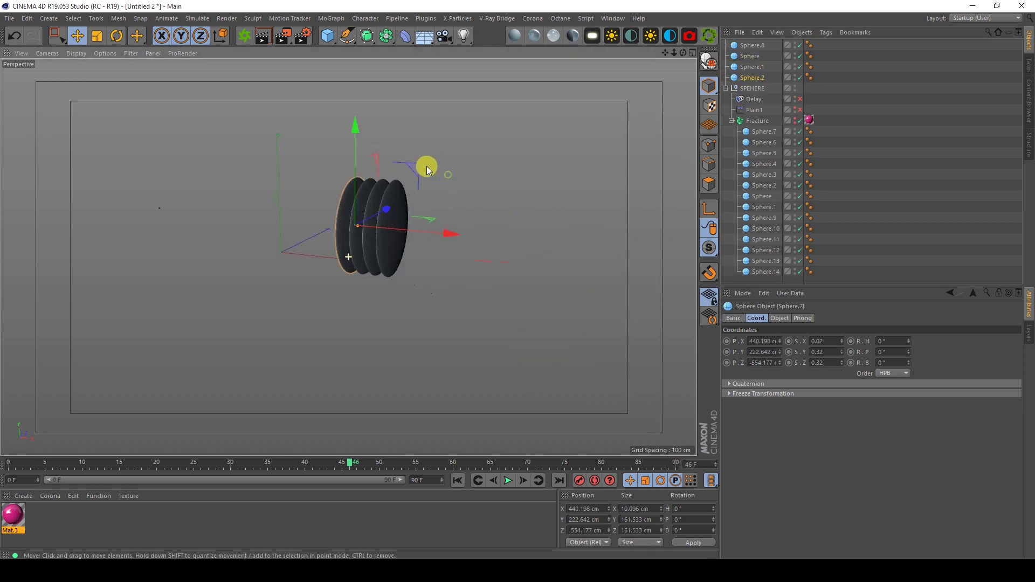
pyautogui.keyDown('alt'); pyautogui.moveTo(461, 184); pyautogui.dragTo(384, 191); pyautogui.keyUp('alt')
# Scale one disc up to about 209 cm, shrink the rightmost one, and select the copies
pyautogui.click(379, 193)
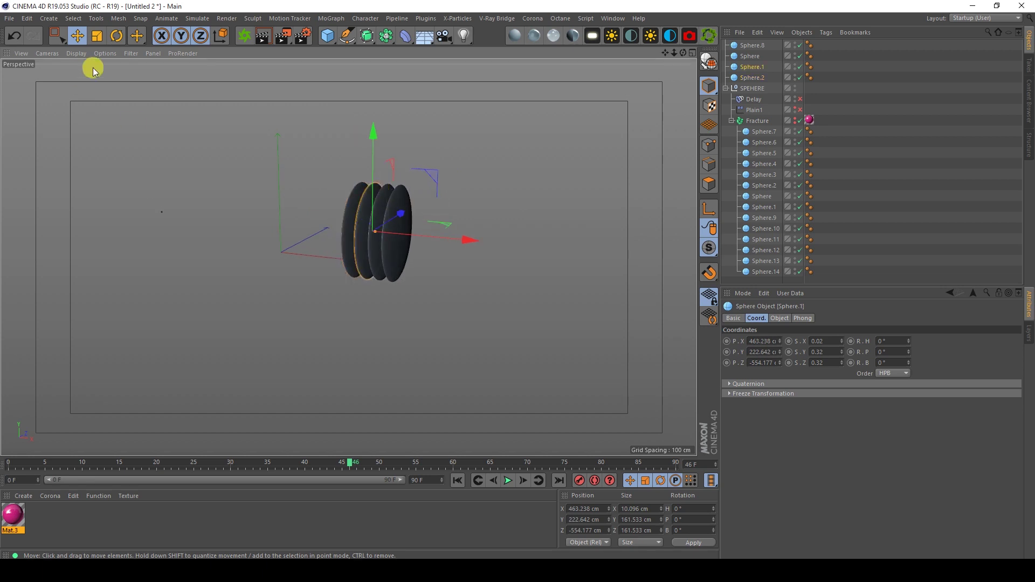
pyautogui.click(97, 36)
pyautogui.moveTo(92, 139)
pyautogui.mouseDown()
pyautogui.moveTo(348, 209)
pyautogui.moveTo(195, 127)
pyautogui.moveTo(159, 146)
pyautogui.mouseUp()
pyautogui.click(391, 189)
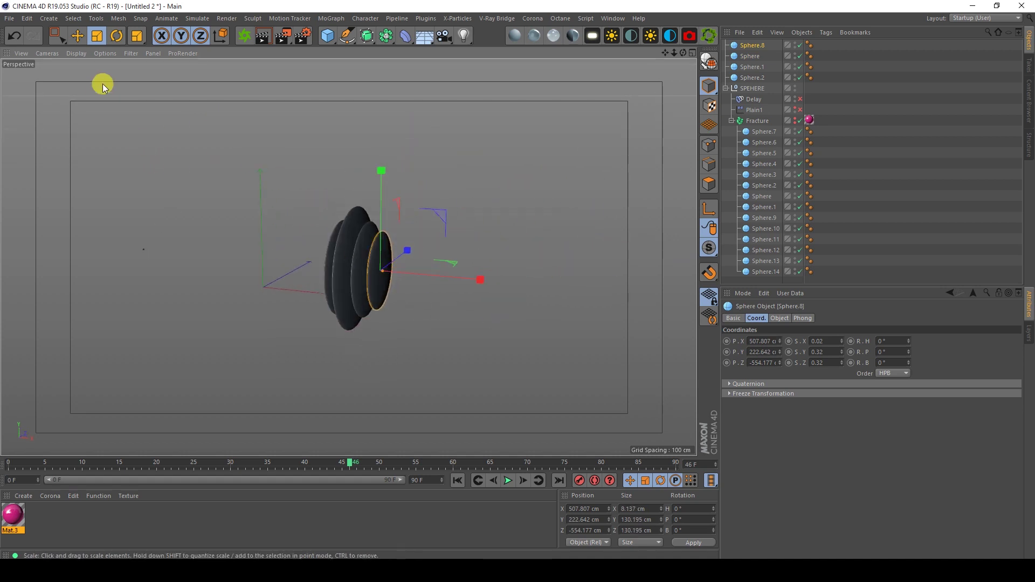
pyautogui.click(79, 36)
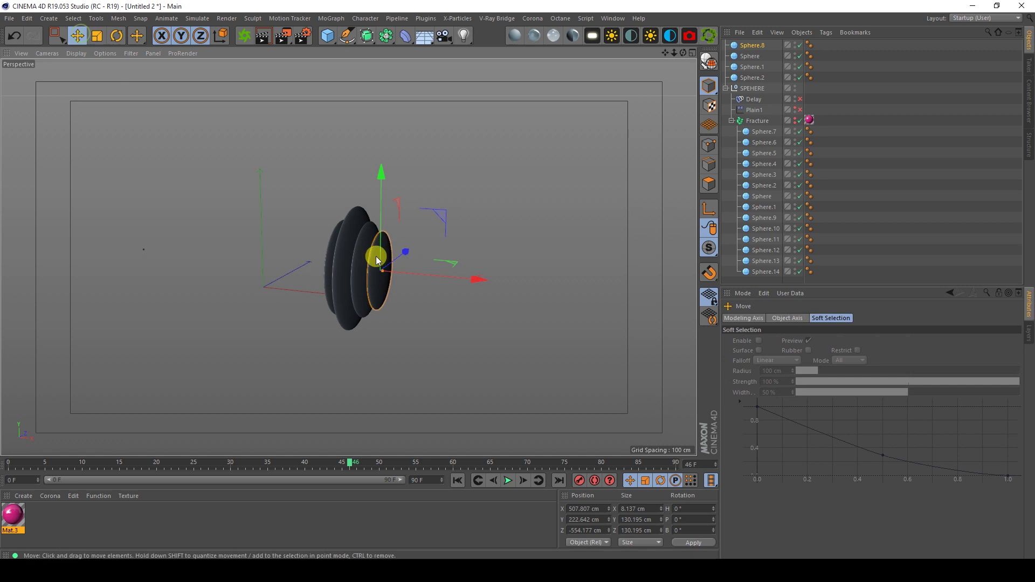
pyautogui.keyDown('shift'); pyautogui.click(753, 78); pyautogui.keyUp('shift')
# Delete the four test discs, re-show the Fracture, and check its Straight mode and Transform settings
pyautogui.press('Delete')
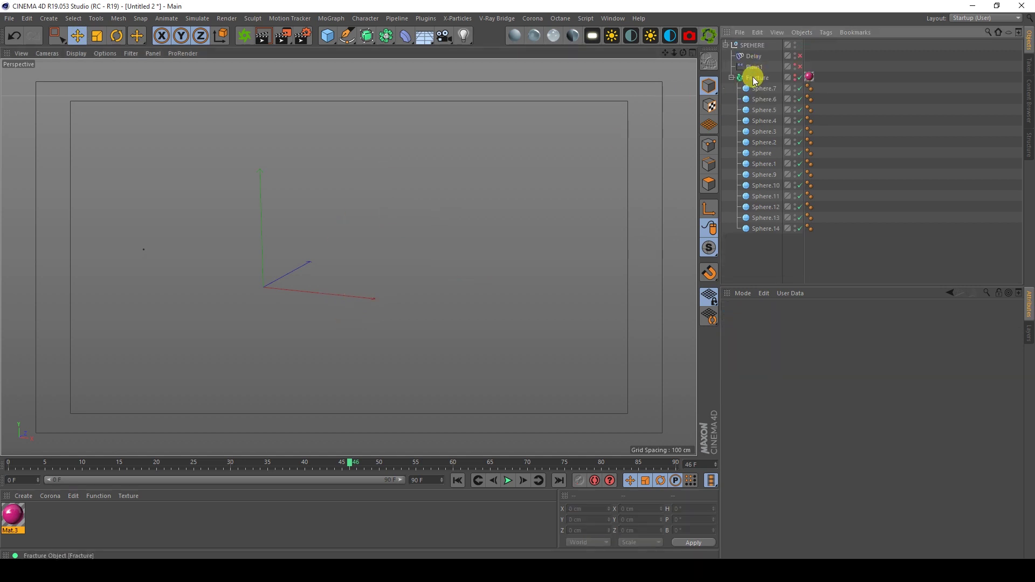
pyautogui.click(794, 79)
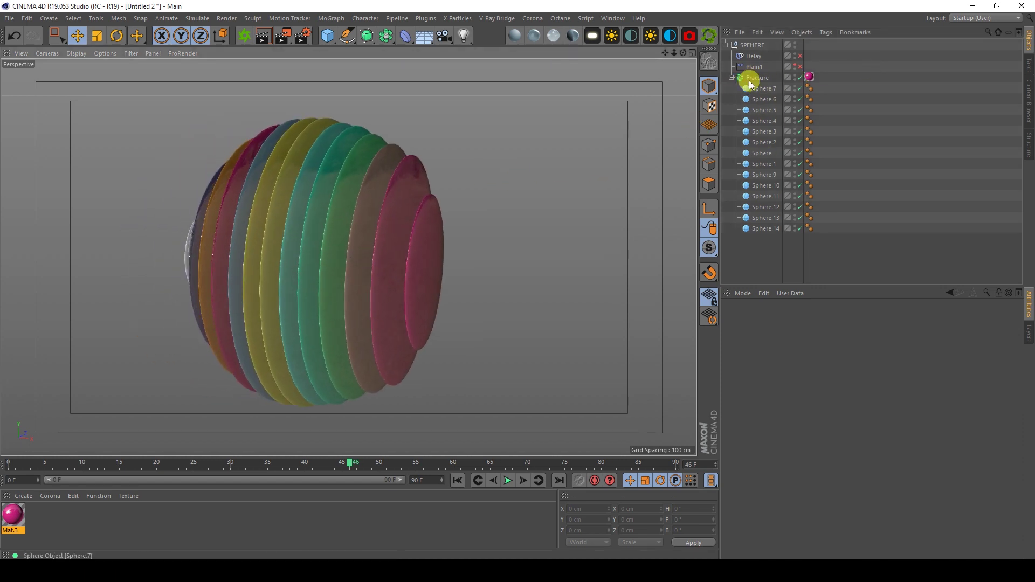
pyautogui.click(750, 80)
pyautogui.click(800, 318)
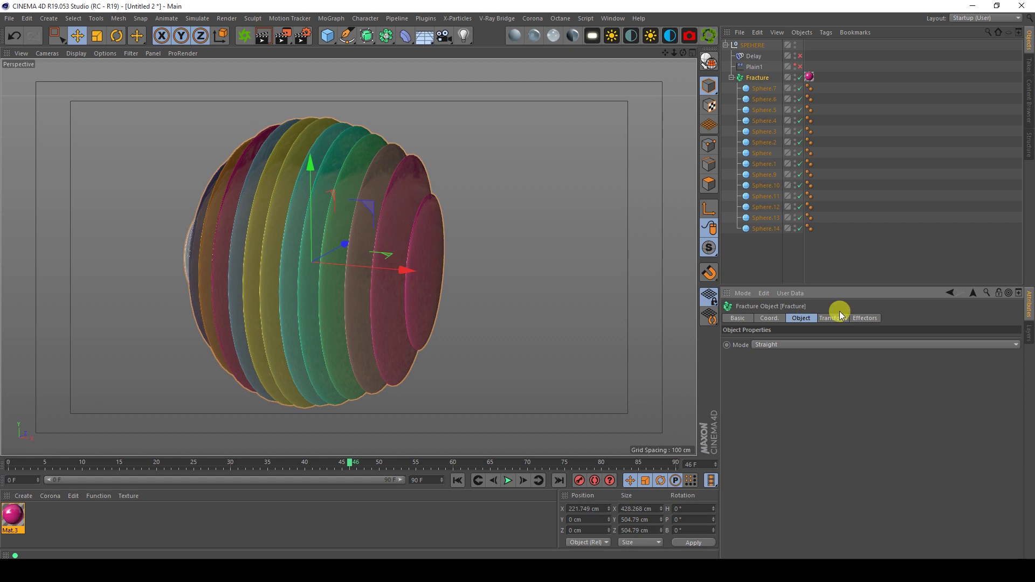
pyautogui.click(792, 347)
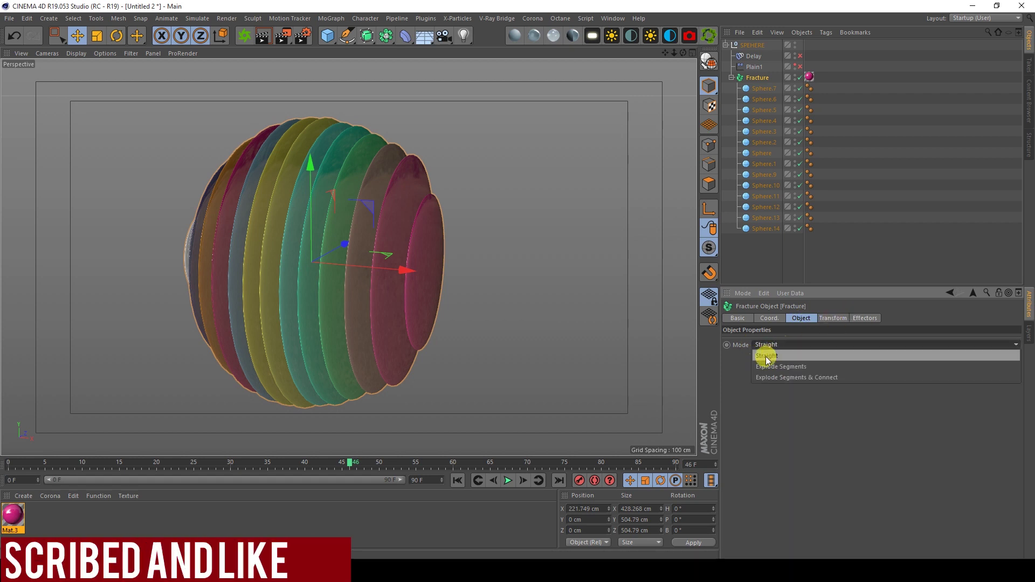
pyautogui.click(795, 350)
pyautogui.click(833, 318)
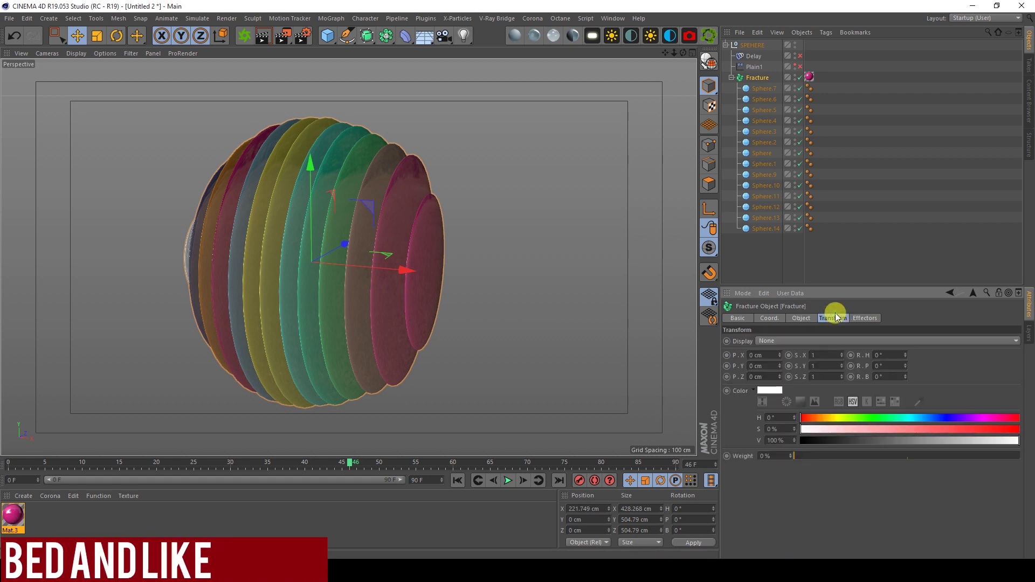
pyautogui.click(907, 152)
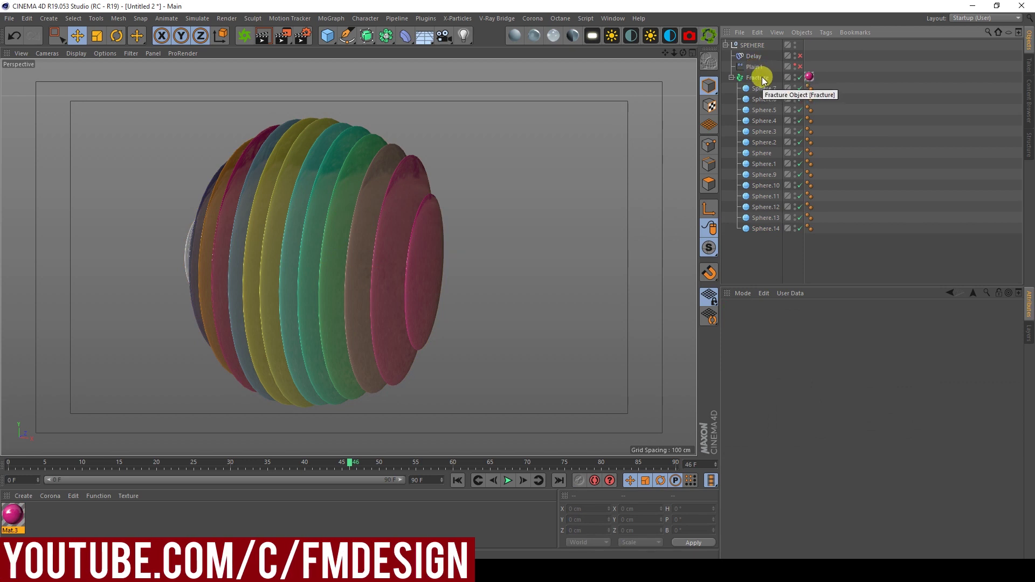
# Enable Plain1, step back a few frames, and view its parameters (scale -1, P 33°, B 26°)
pyautogui.click(761, 79)
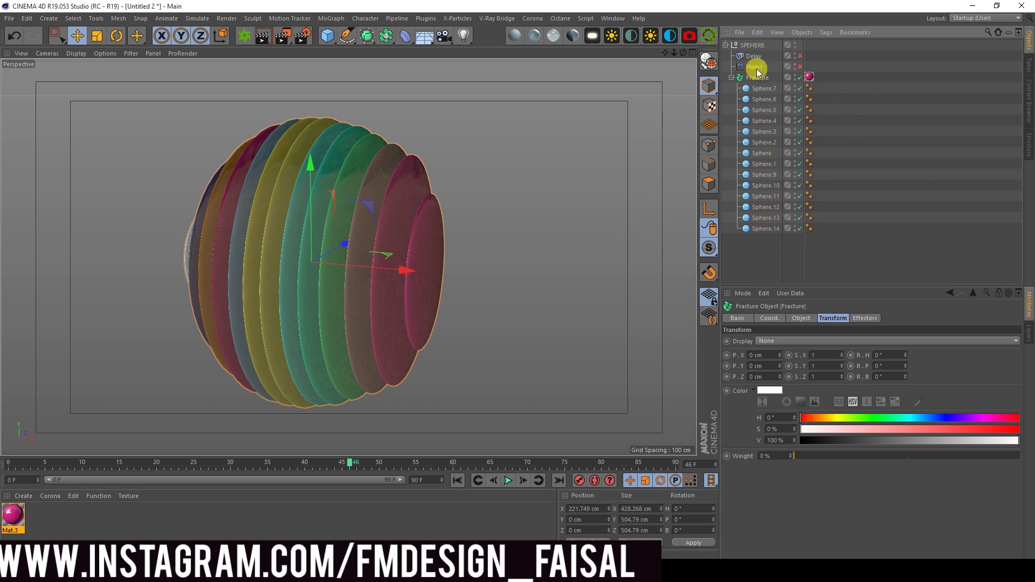
pyautogui.click(755, 67)
pyautogui.click(800, 66)
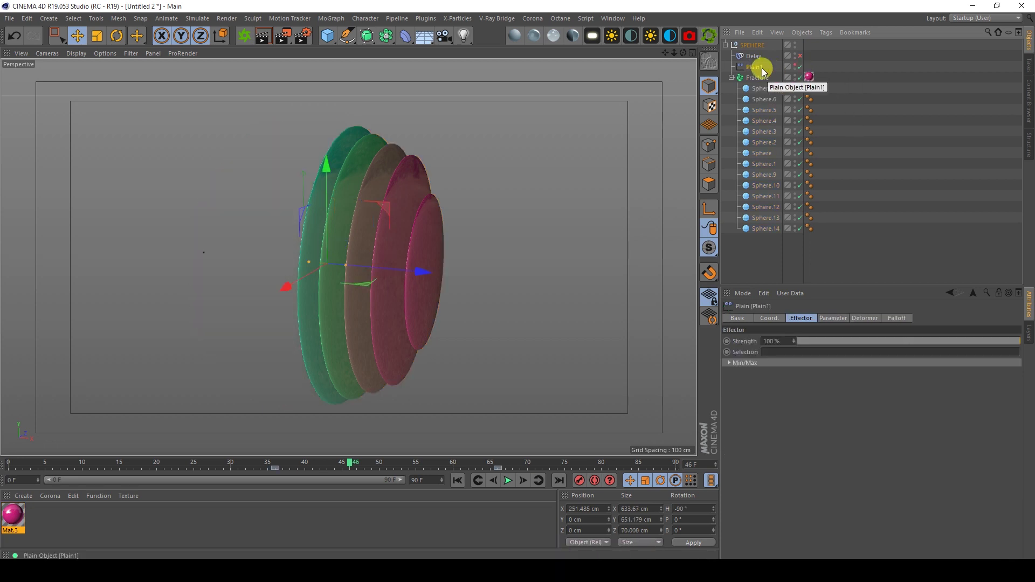
pyautogui.click(797, 68)
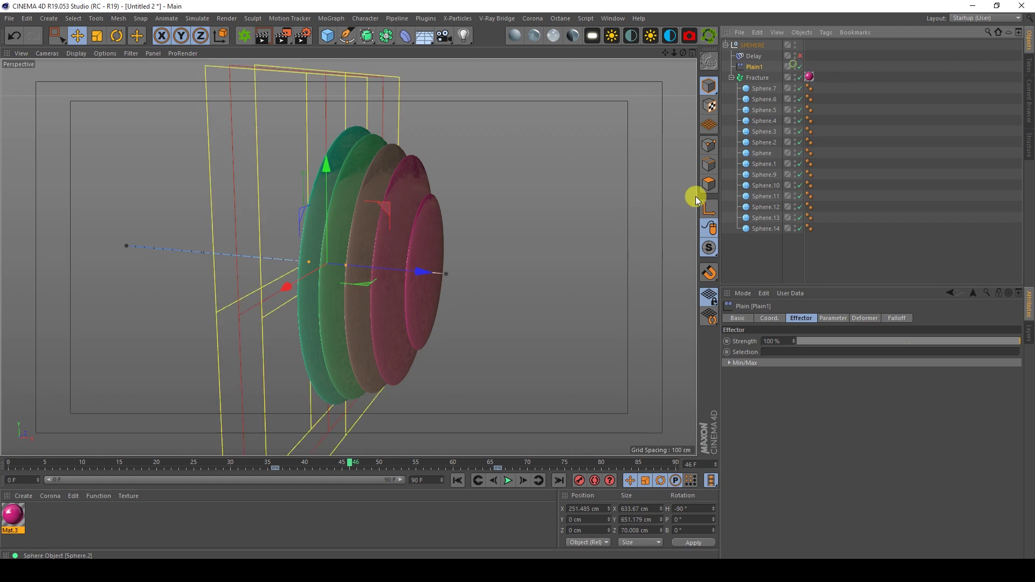
pyautogui.moveTo(351, 462)
pyautogui.mouseDown()
pyautogui.moveTo(293, 462)
pyautogui.moveTo(355, 470)
pyautogui.moveTo(381, 460)
pyautogui.moveTo(341, 448)
pyautogui.moveTo(390, 458)
pyautogui.moveTo(440, 445)
pyautogui.moveTo(302, 437)
pyautogui.moveTo(360, 435)
pyautogui.moveTo(365, 423)
pyautogui.moveTo(356, 431)
pyautogui.mouseUp()
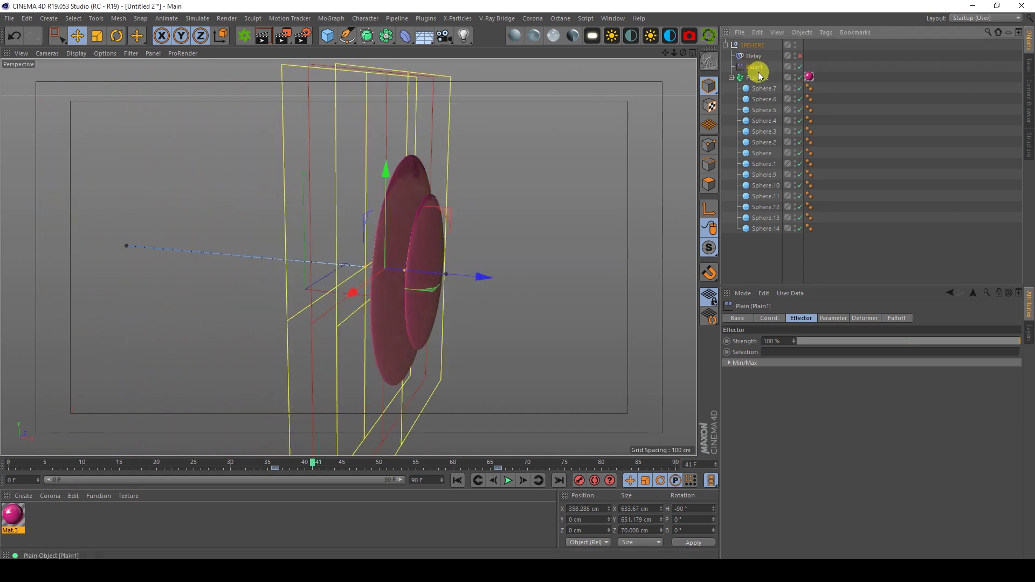
pyautogui.click(830, 318)
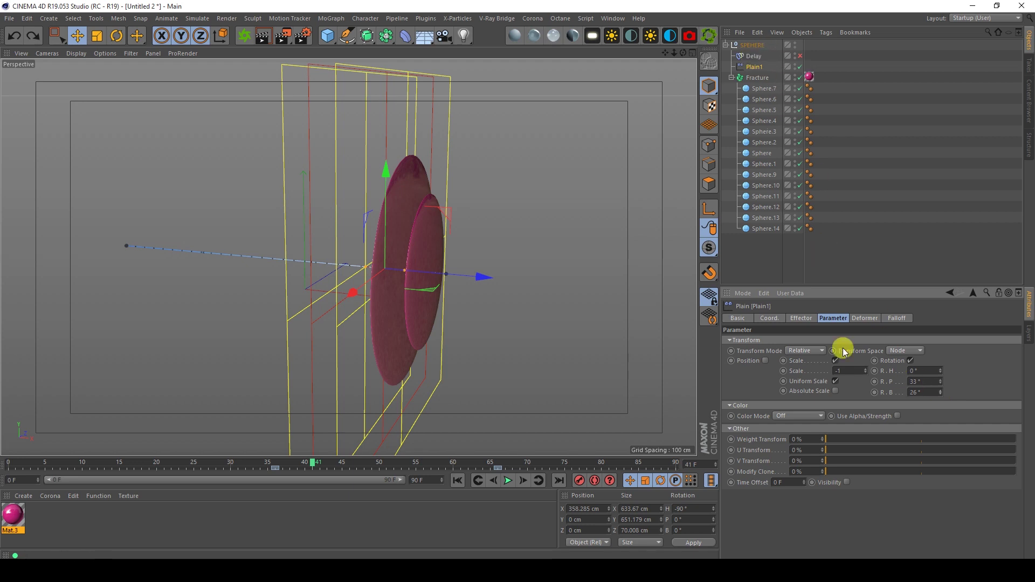
# Show Plain1's Linear falloff settings and drag the falloff box's depth in the viewport
pyautogui.click(865, 319)
pyautogui.click(895, 318)
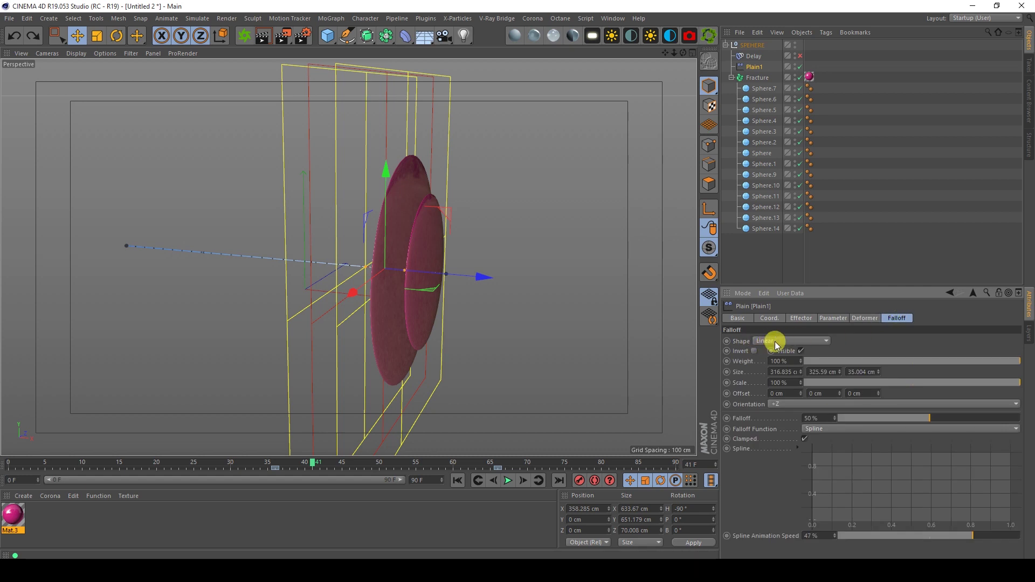
pyautogui.moveTo(394, 276)
pyautogui.mouseDown()
pyautogui.moveTo(442, 275)
pyautogui.moveTo(380, 278)
pyautogui.mouseUp()
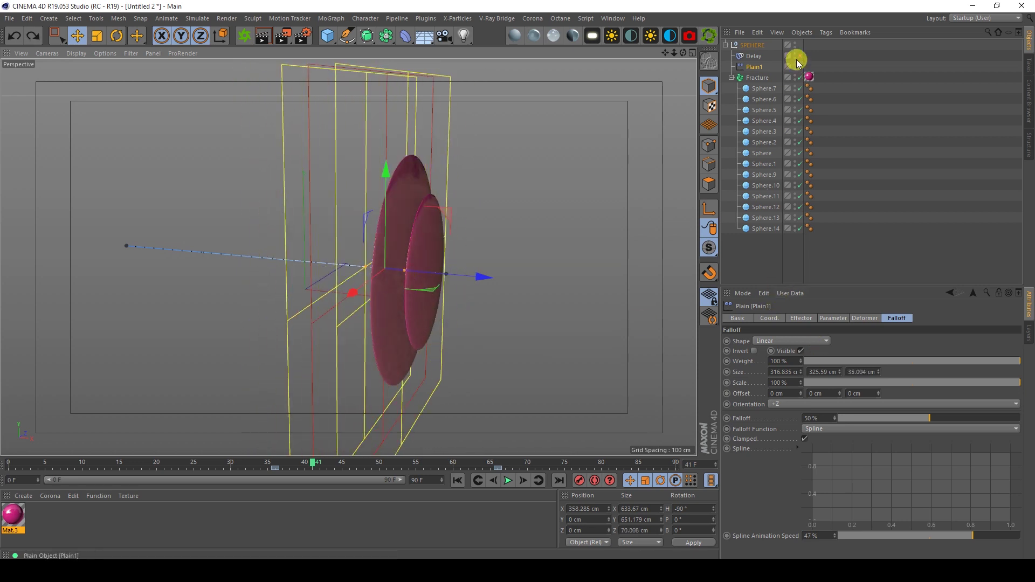
# Remove Delay from the Fracture's Effectors list
pyautogui.click(755, 77)
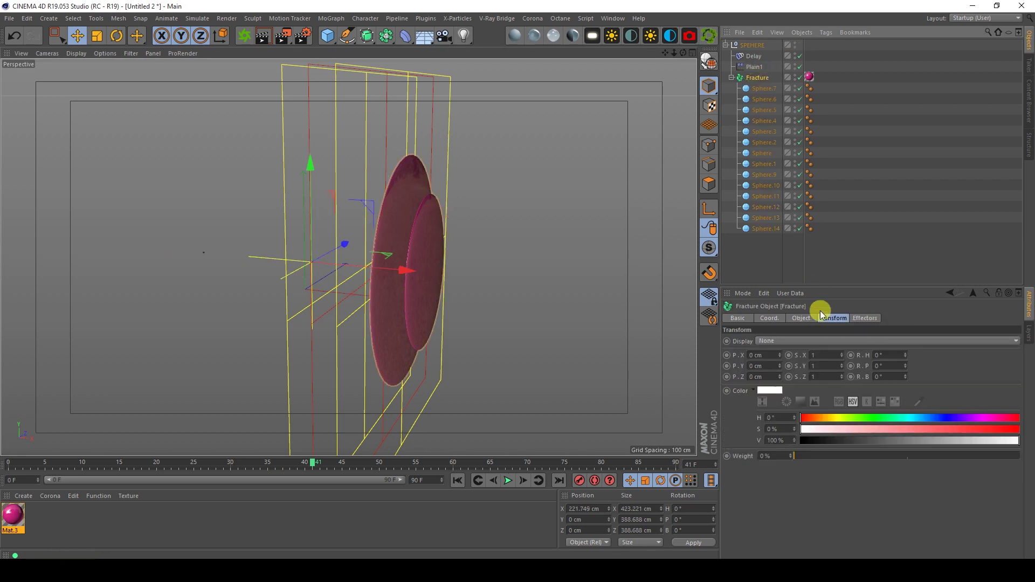
pyautogui.click(862, 318)
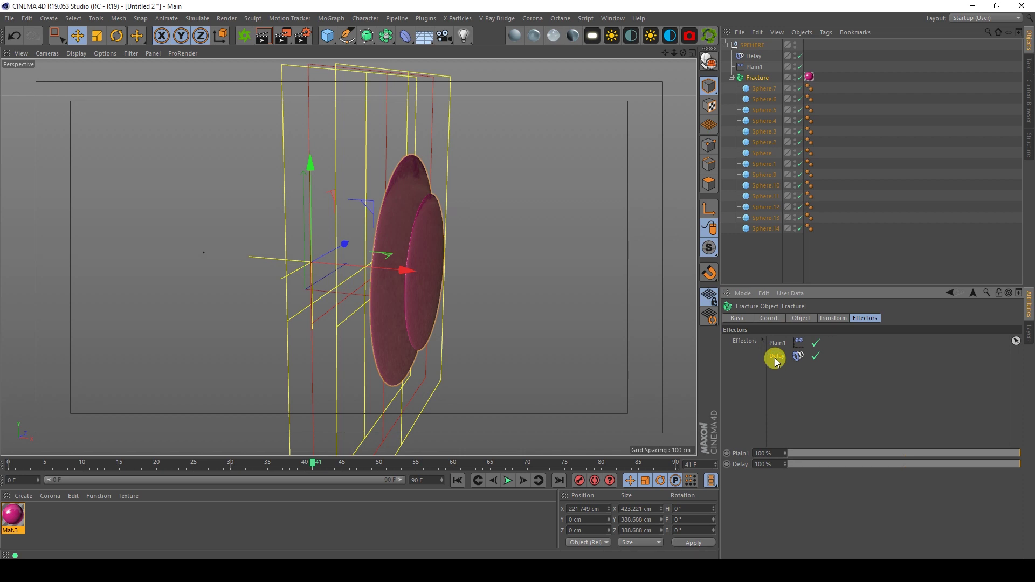
pyautogui.moveTo(776, 361); pyautogui.dragTo(779, 295)
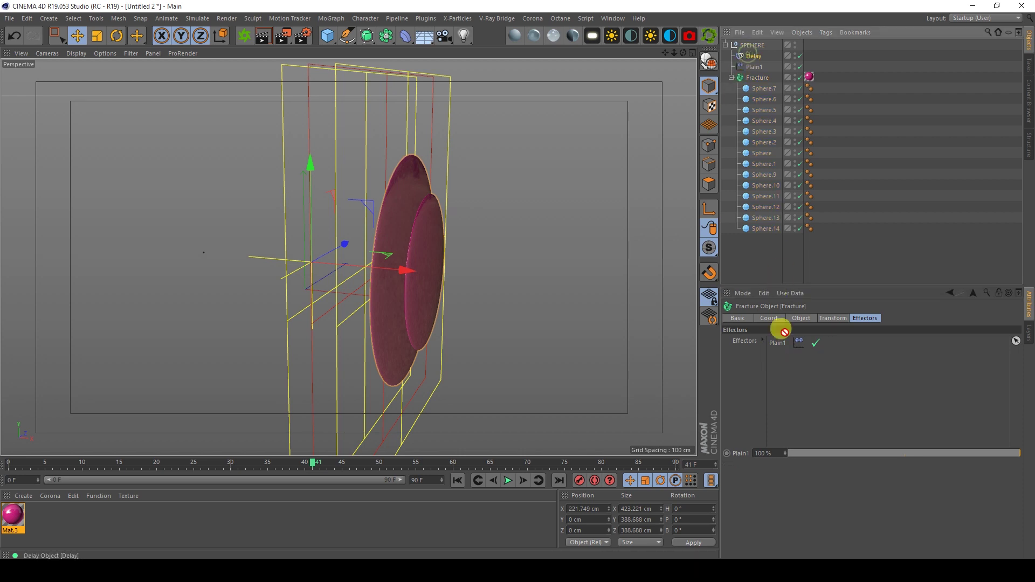
pyautogui.click(854, 106)
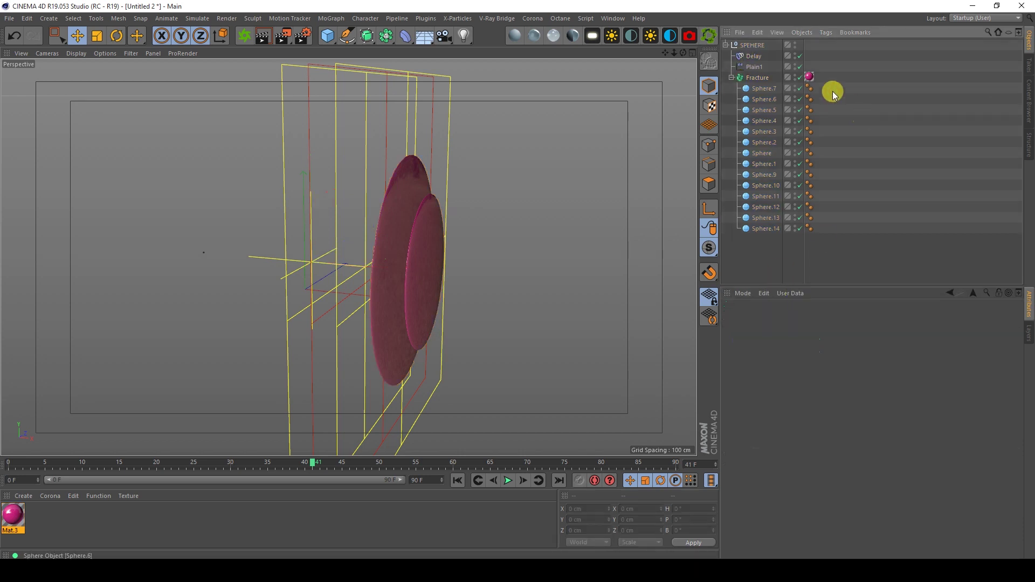
# Disable Delay, hide Plain1's falloff box, and play the sliced sphere from frame 0
pyautogui.click(800, 56)
pyautogui.click(459, 479)
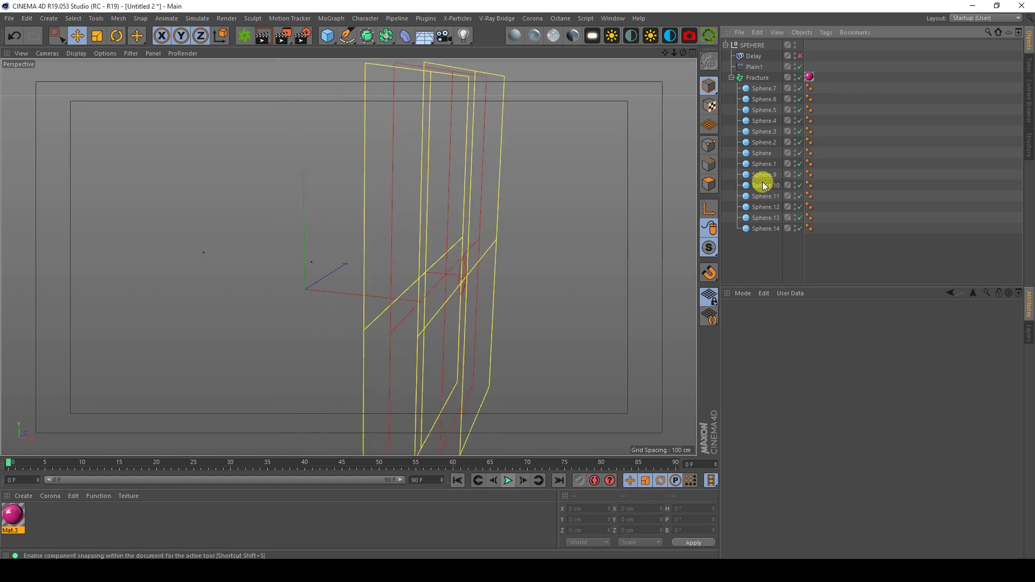
pyautogui.click(794, 66)
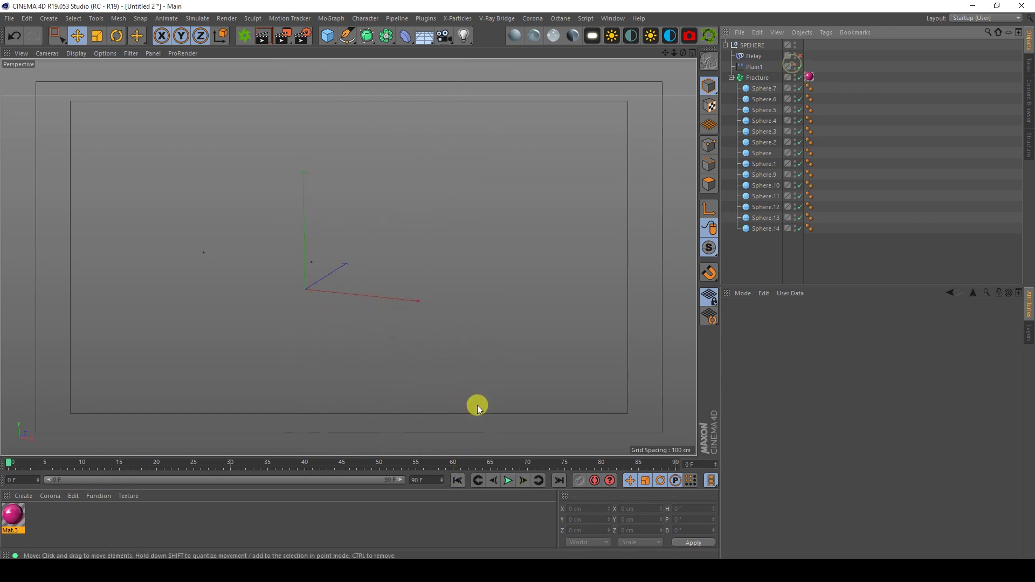
pyautogui.click(508, 480)
pyautogui.click(732, 78)
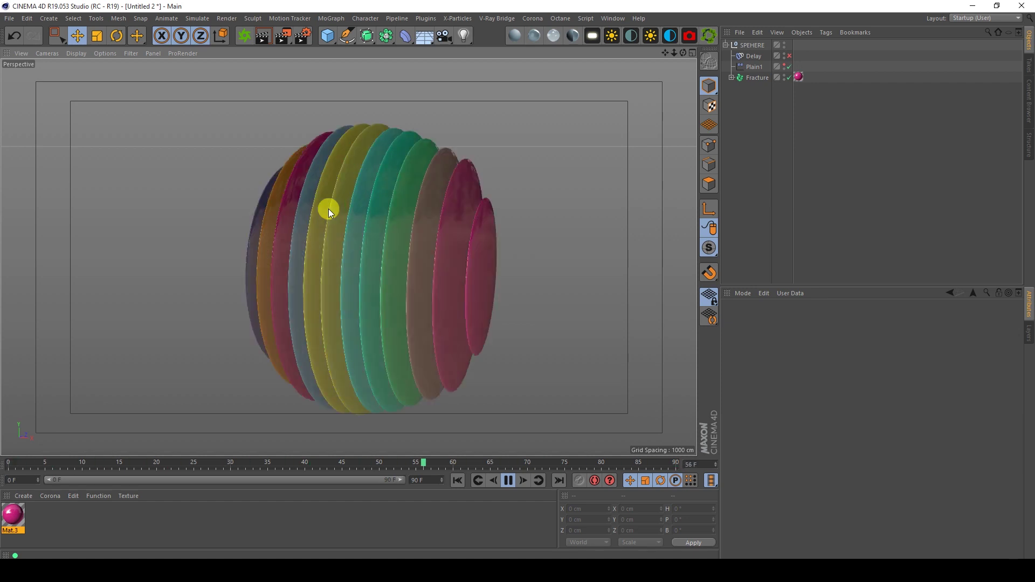
# Re-enable the Delay effector and check that its mode is Spring
pyautogui.click(788, 56)
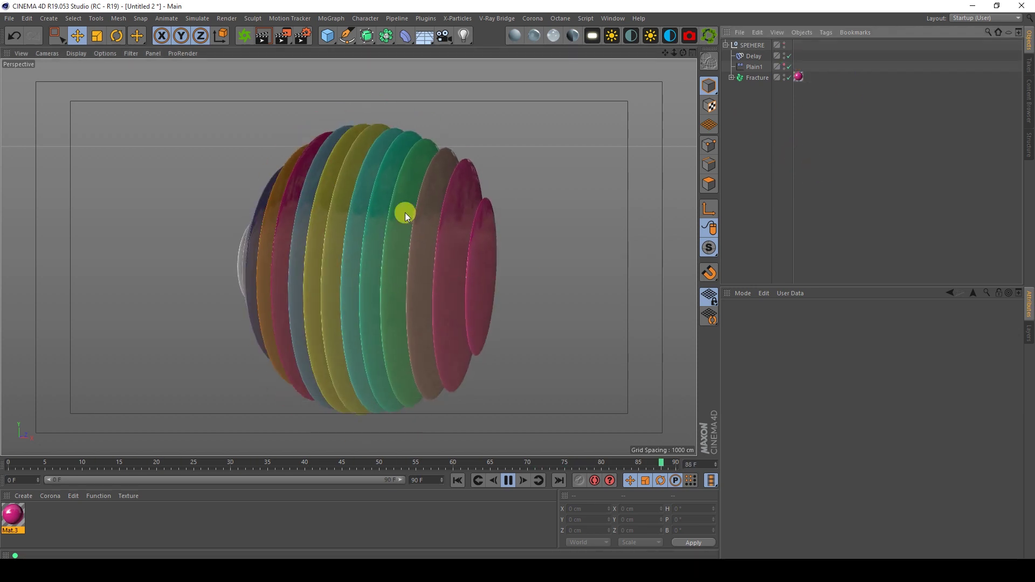
pyautogui.click(753, 56)
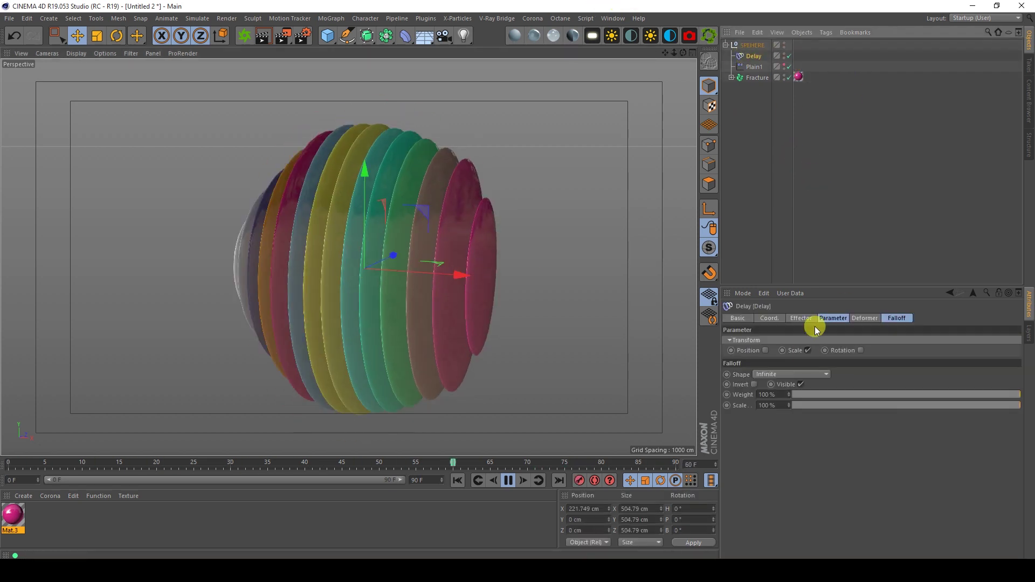
pyautogui.click(801, 319)
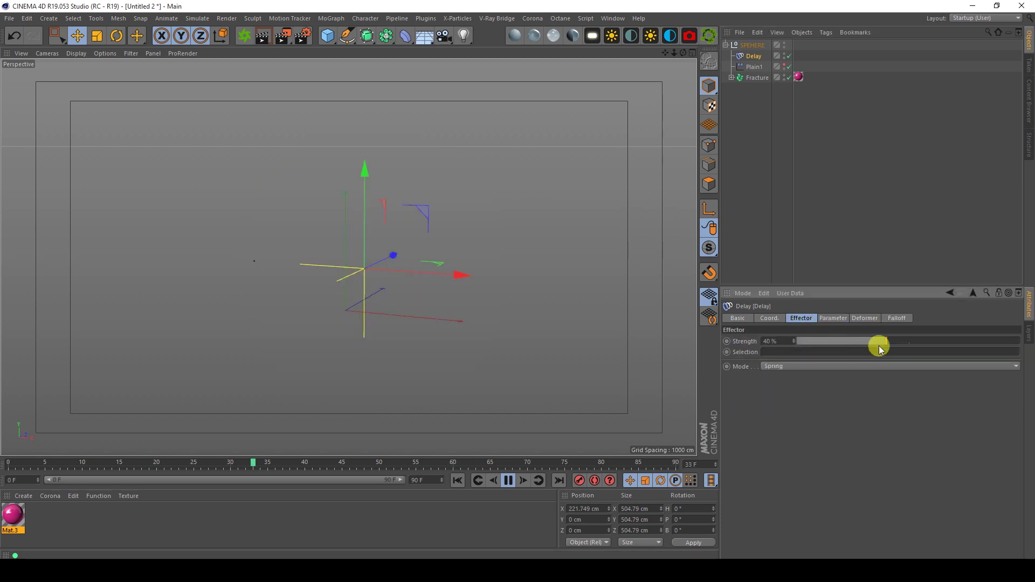
pyautogui.click(763, 192)
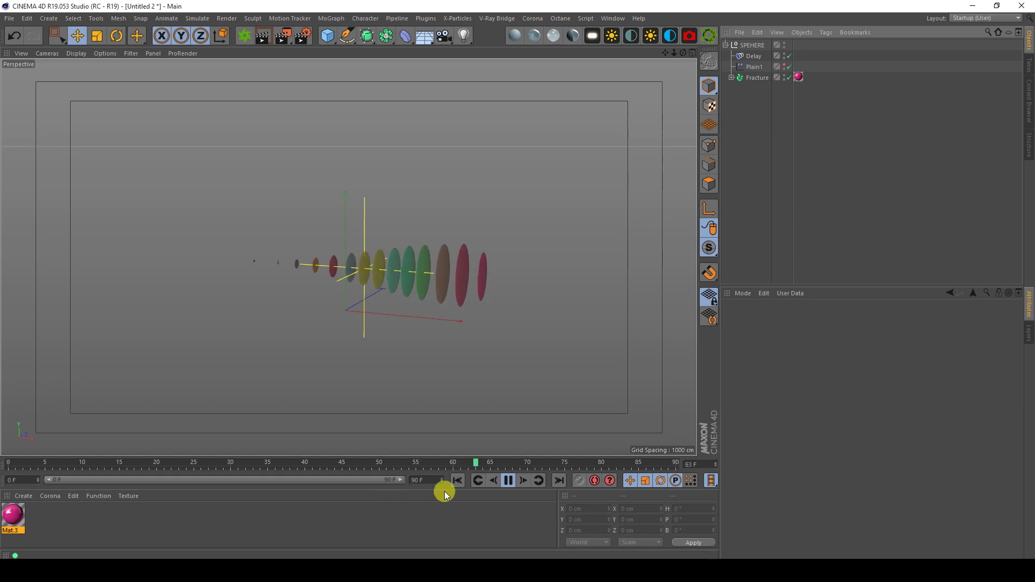
# Set the animation end to 200 frames and reset the preview range to the full length
pyautogui.write('200')
pyautogui.press('Return')
pyautogui.moveTo(213, 477); pyautogui.dragTo(426, 488)
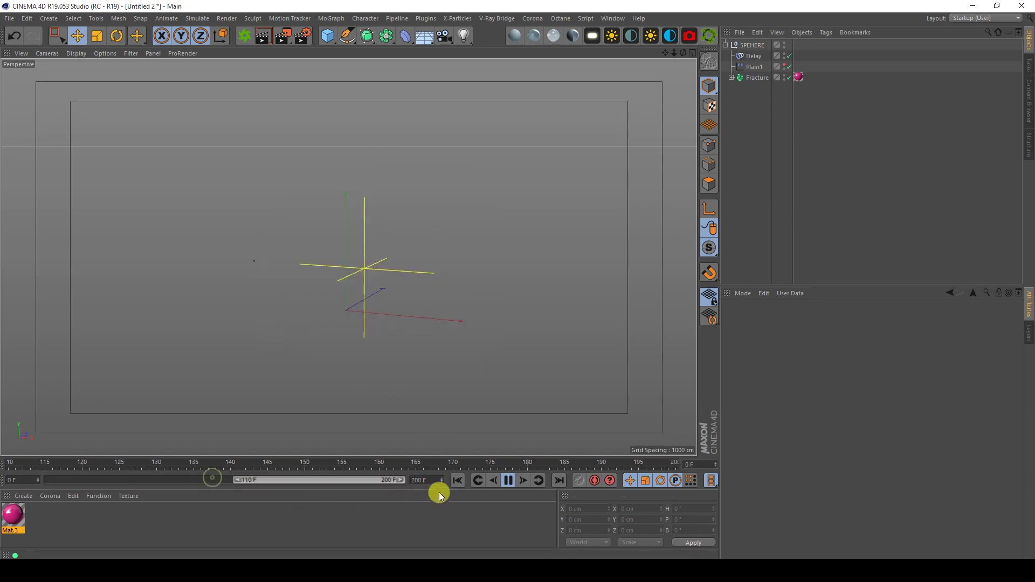
pyautogui.doubleClick(236, 483)
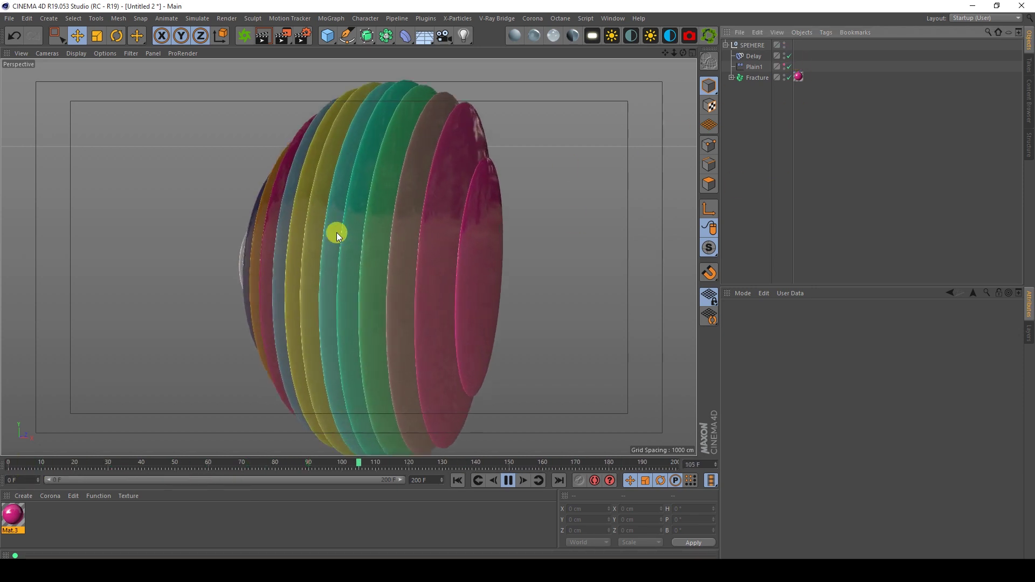
# Test the Delay effector at 57% and 5% strength, previewing the animation from the start
pyautogui.click(765, 57)
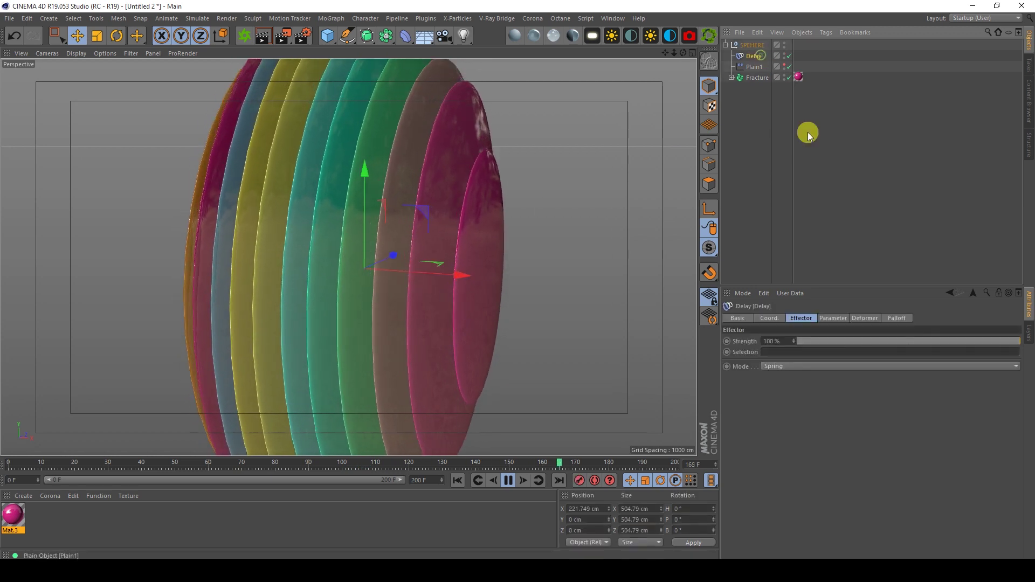
pyautogui.moveTo(906, 341); pyautogui.dragTo(924, 344)
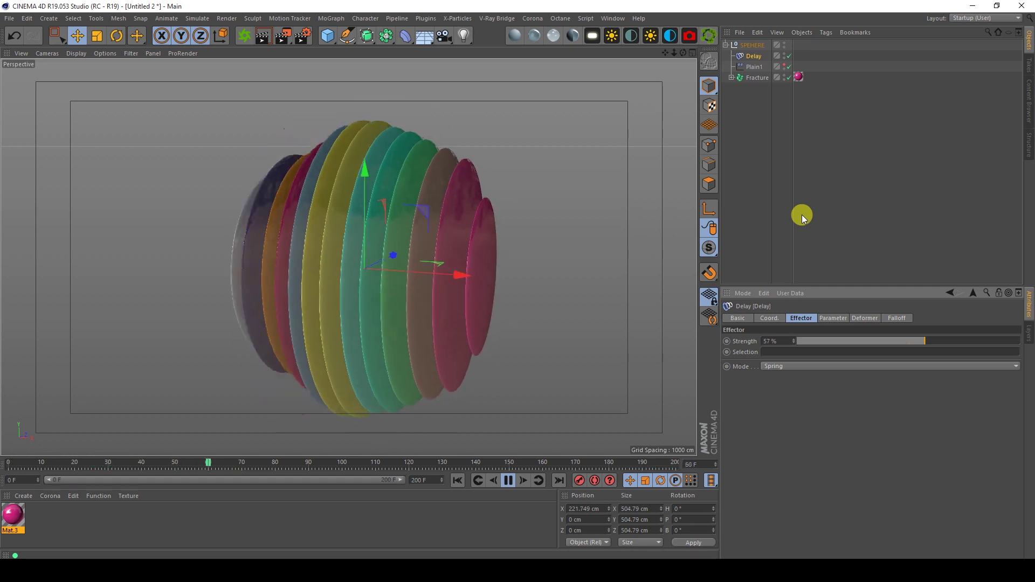
pyautogui.click(458, 479)
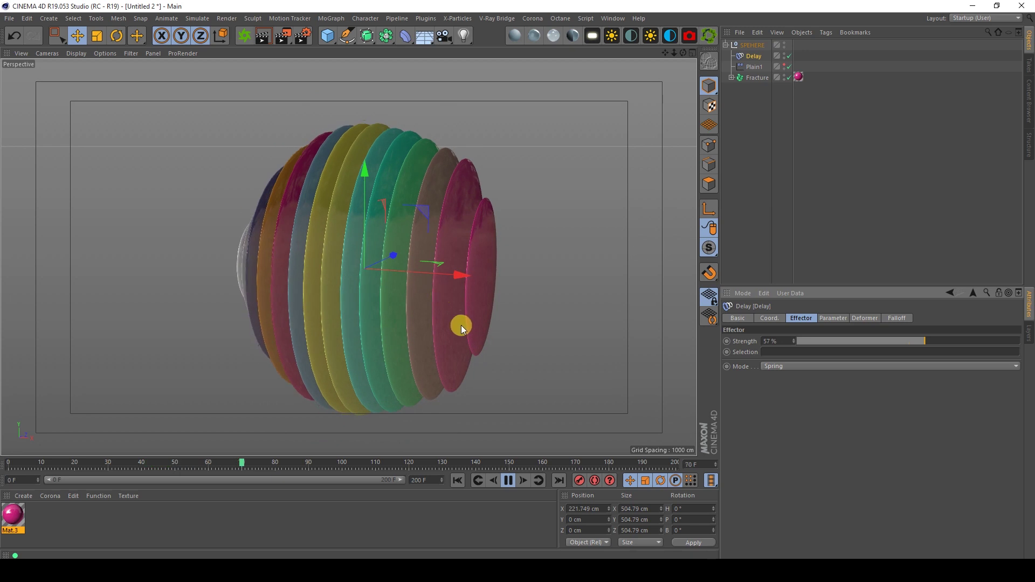
pyautogui.click(509, 479)
pyautogui.moveTo(913, 341); pyautogui.dragTo(803, 341)
pyautogui.click(508, 479)
pyautogui.click(457, 480)
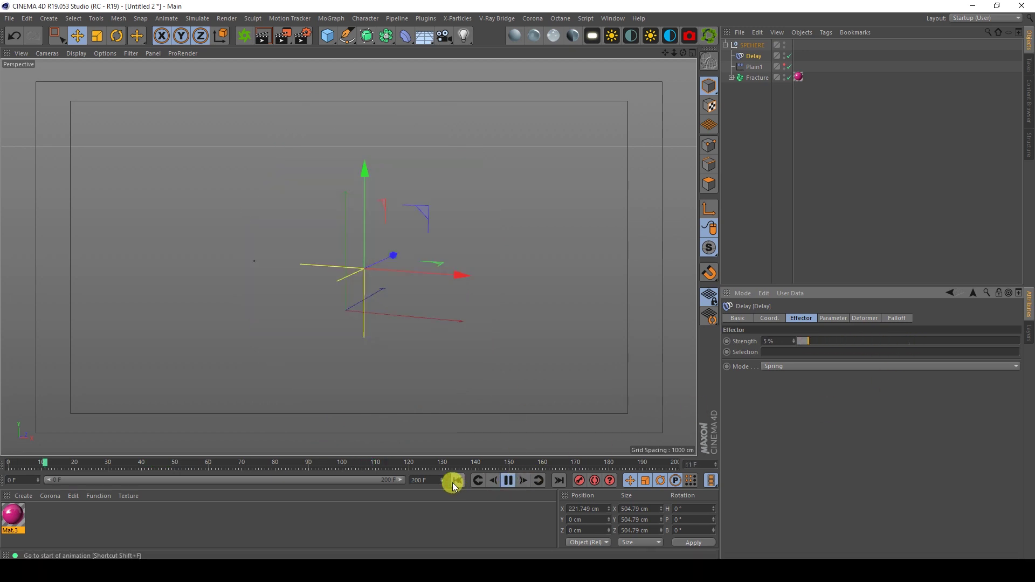
# Settle the Delay strength at 38% after trying 12%, replaying the spring-in of the slices
pyautogui.moveTo(825, 342); pyautogui.dragTo(830, 342)
pyautogui.click(457, 480)
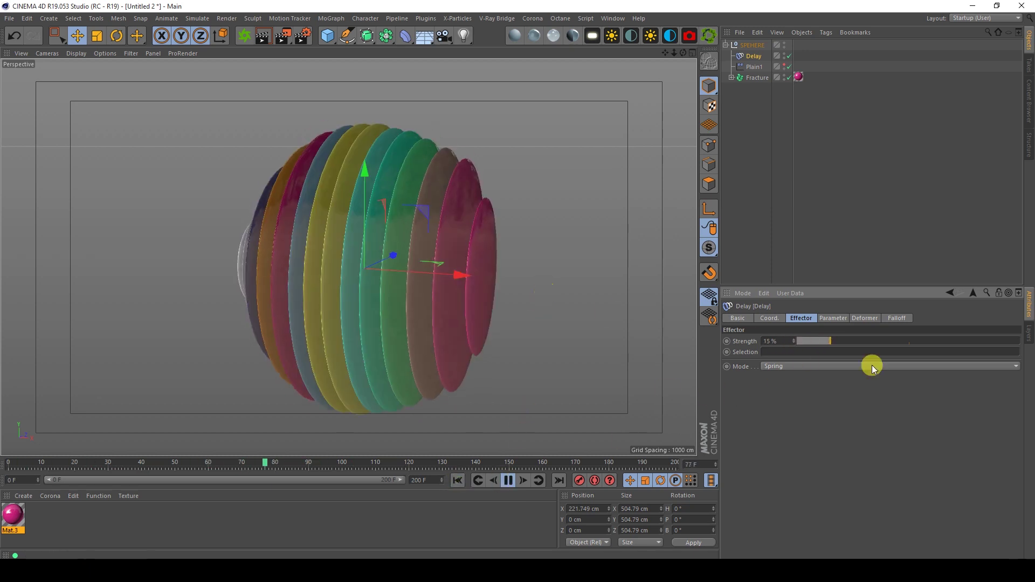
pyautogui.click(458, 479)
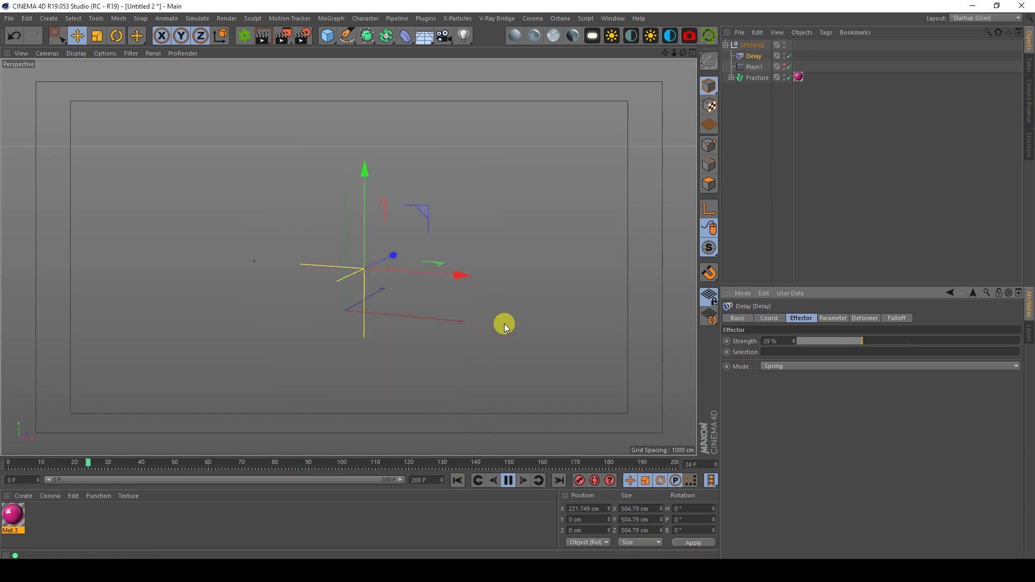
pyautogui.click(882, 342)
pyautogui.click(458, 480)
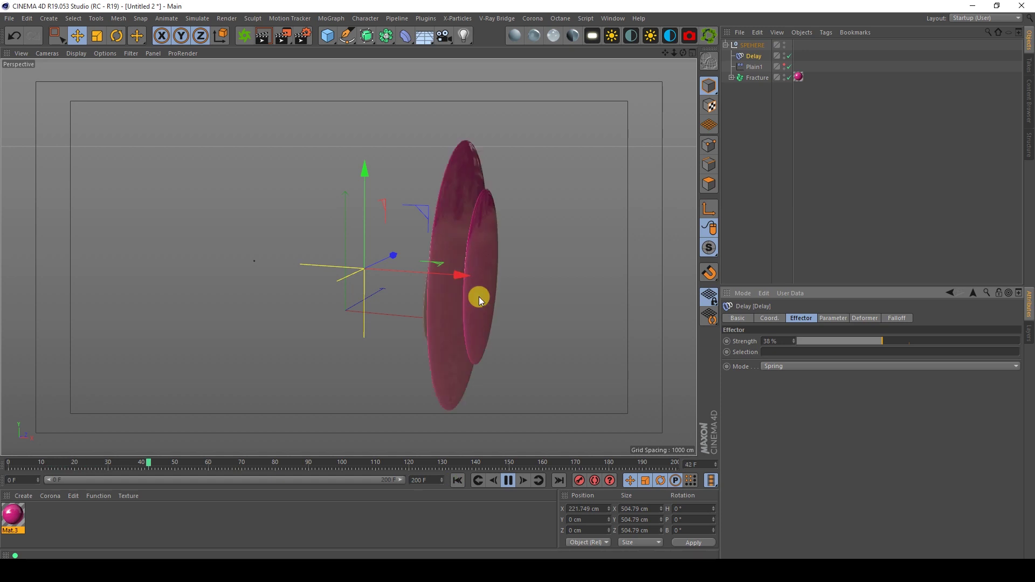
pyautogui.click(507, 482)
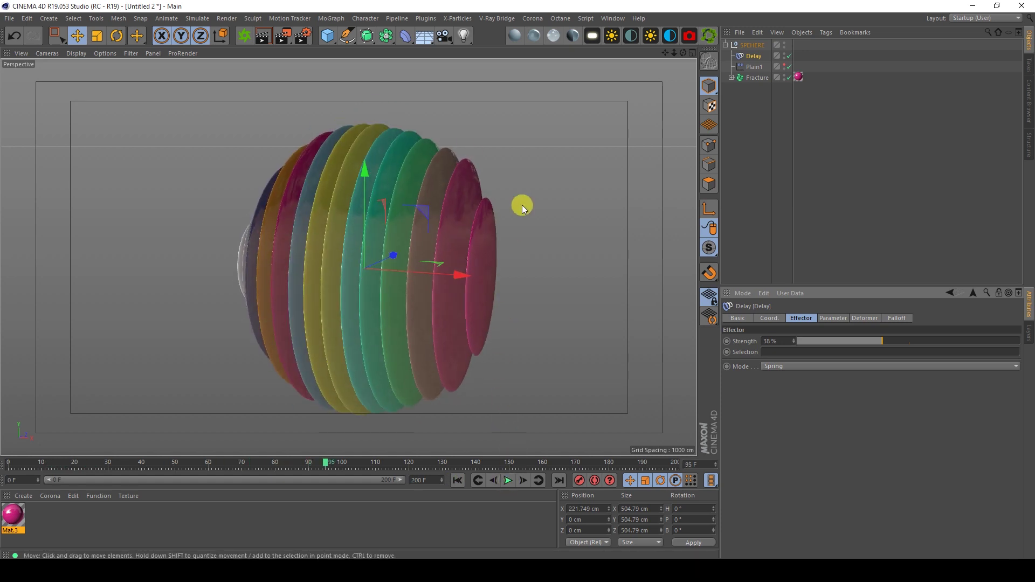
pyautogui.click(9, 516)
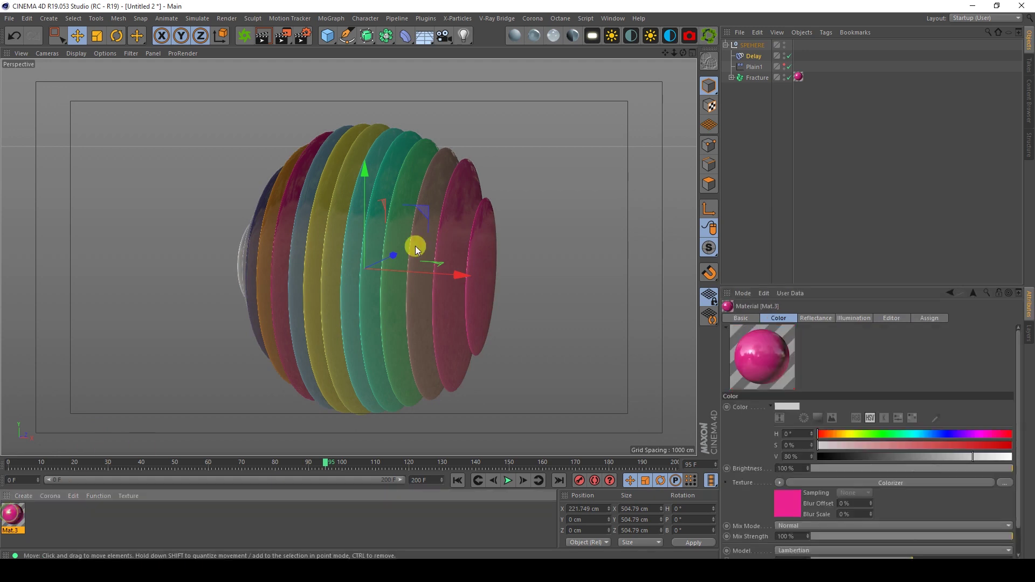
# Open Mat.3 in the Material Editor and bring up its Colorizer shader settings
pyautogui.doubleClick(14, 517)
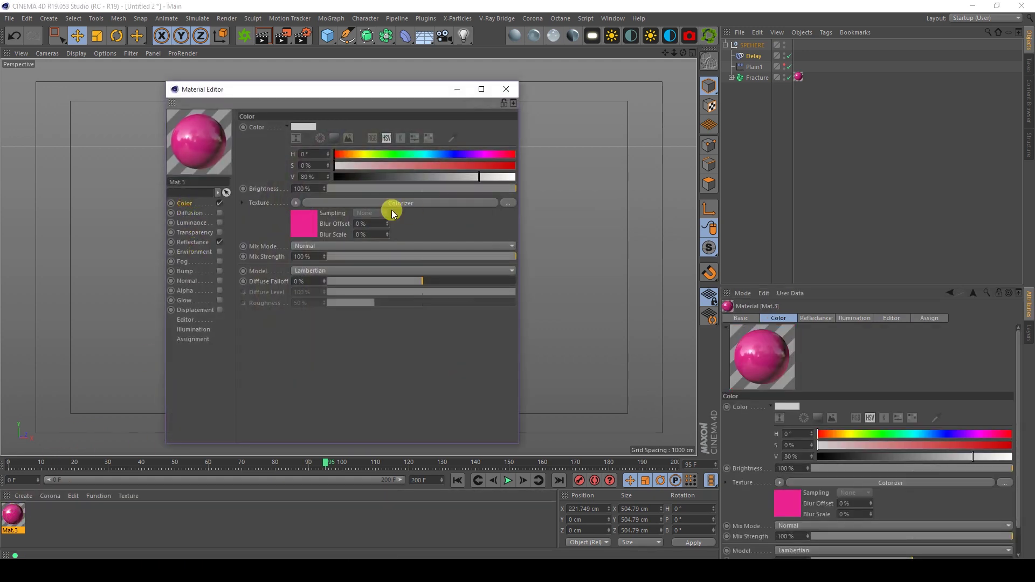
pyautogui.click(390, 203)
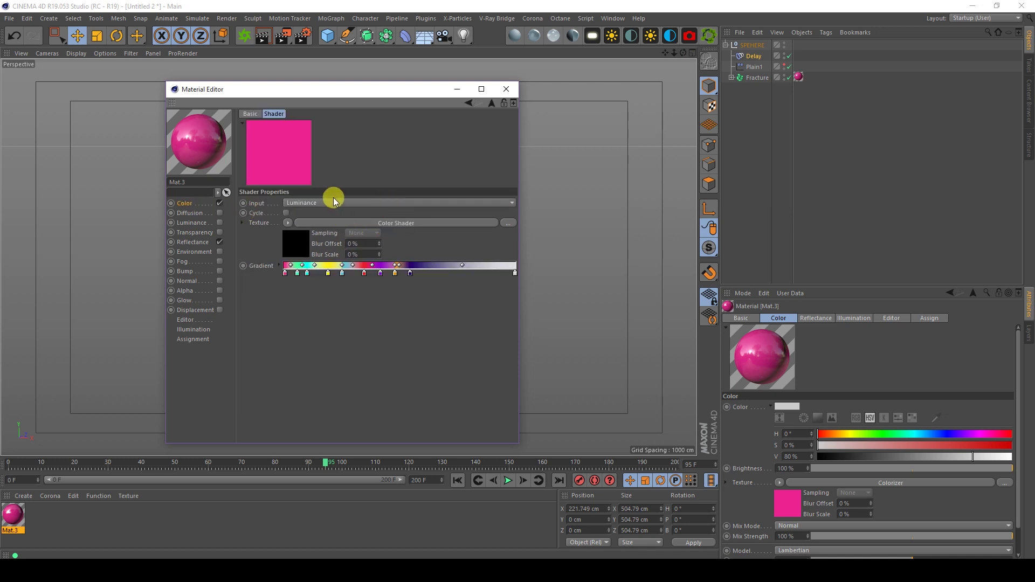
pyautogui.click(189, 205)
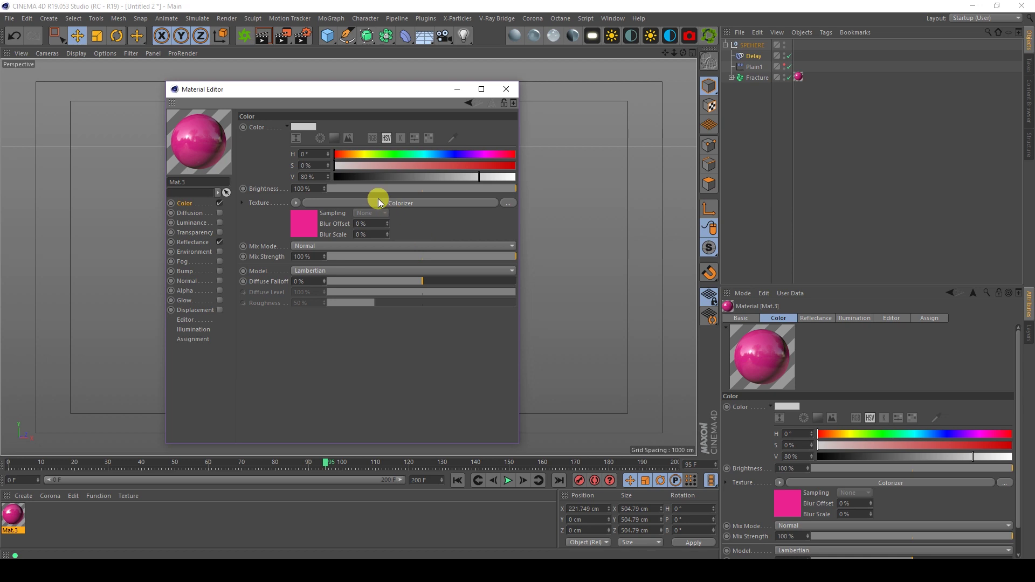
pyautogui.click(295, 203)
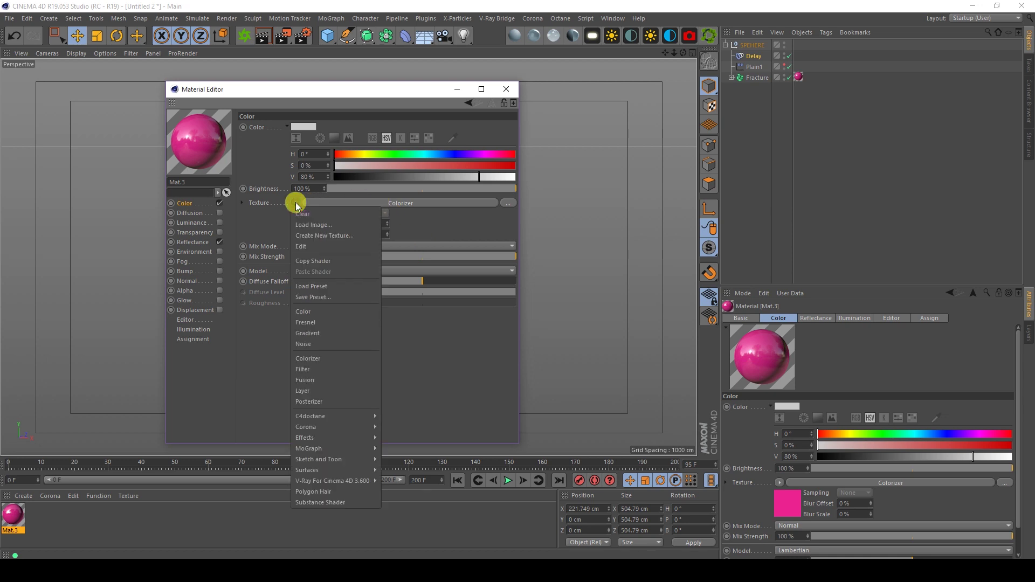
pyautogui.click(324, 358)
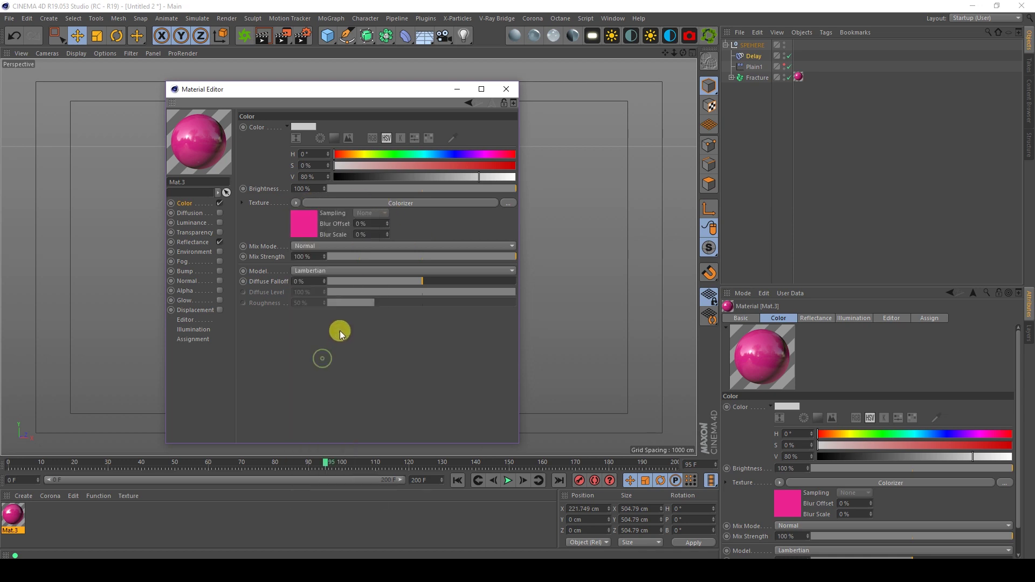
pyautogui.click(317, 228)
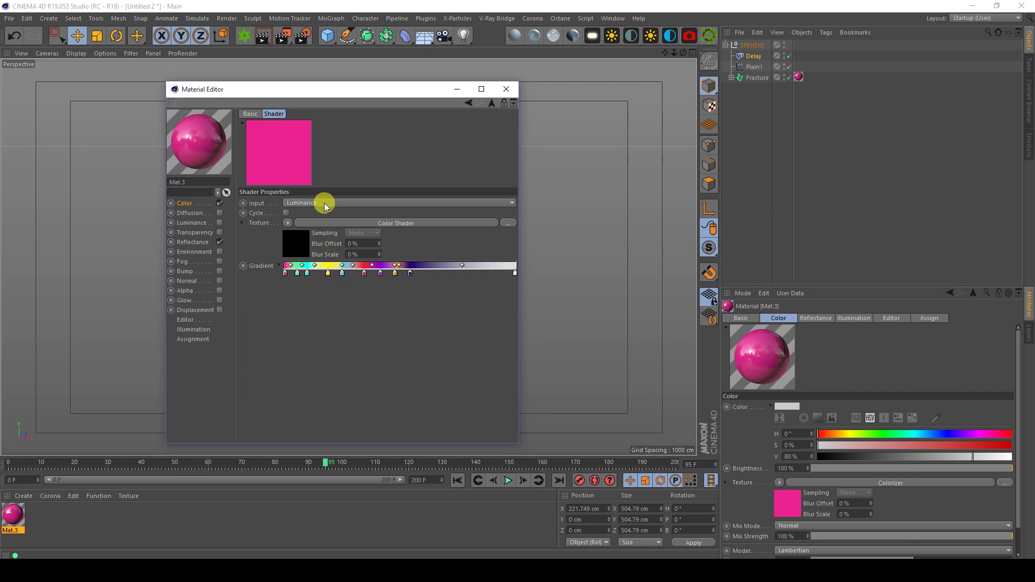
# Try Saturation as the Colorizer input, then switch back to Luminance with the sphere visible
pyautogui.click(324, 203)
pyautogui.click(311, 236)
pyautogui.click(300, 203)
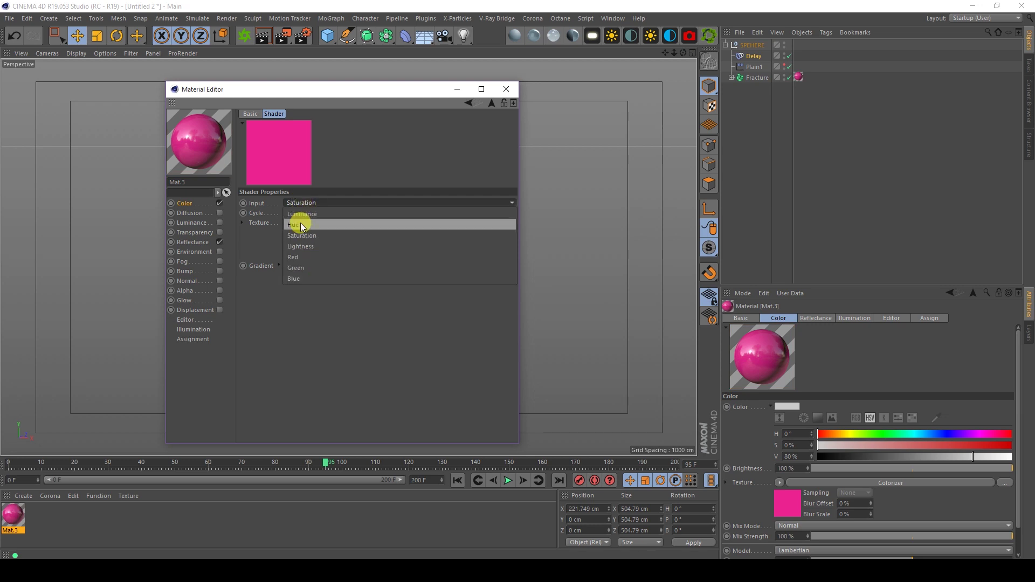
pyautogui.click(319, 136)
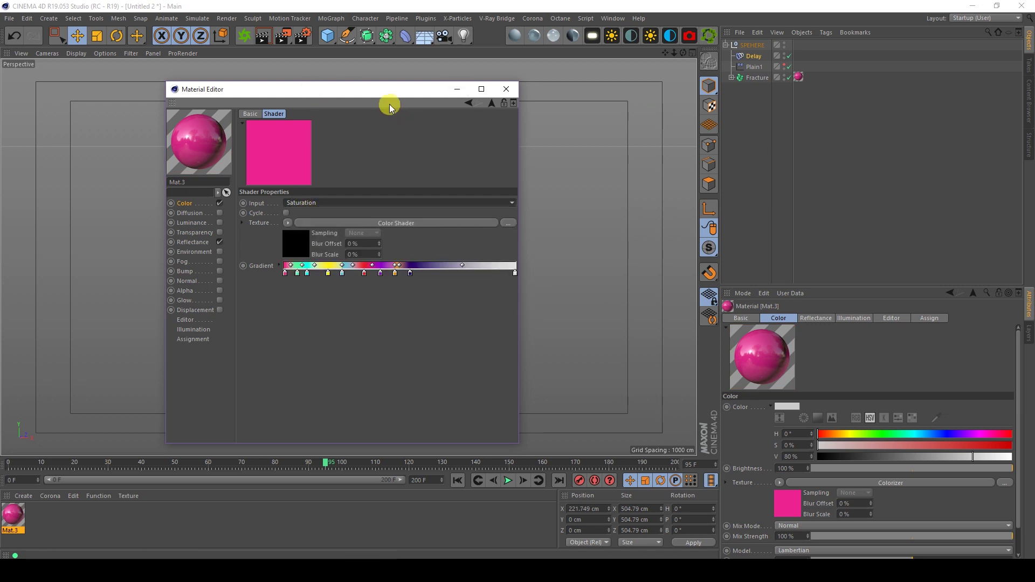
pyautogui.moveTo(366, 93); pyautogui.dragTo(590, 98)
pyautogui.click(541, 208)
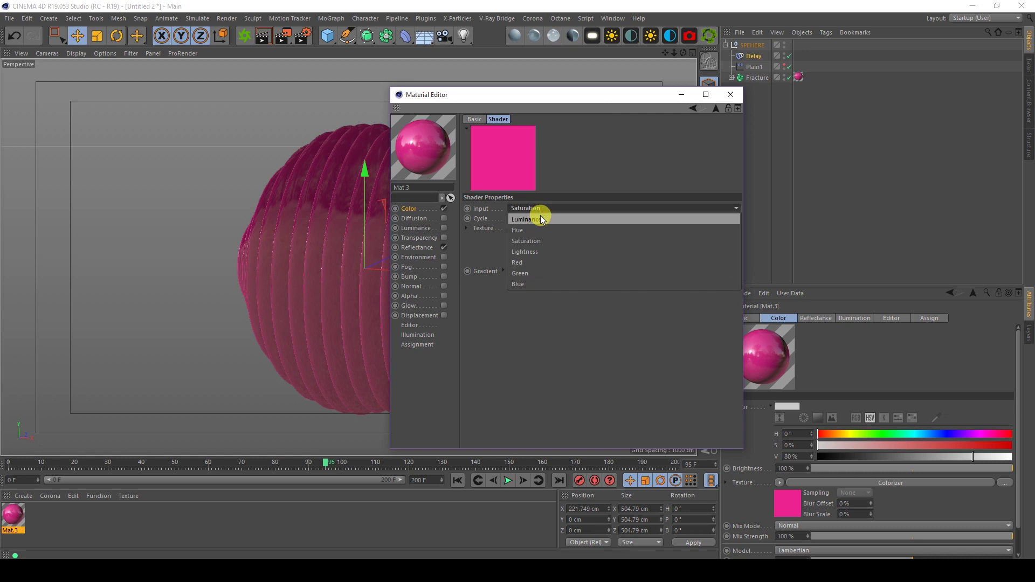
pyautogui.click(540, 215)
pyautogui.moveTo(480, 94); pyautogui.dragTo(668, 84)
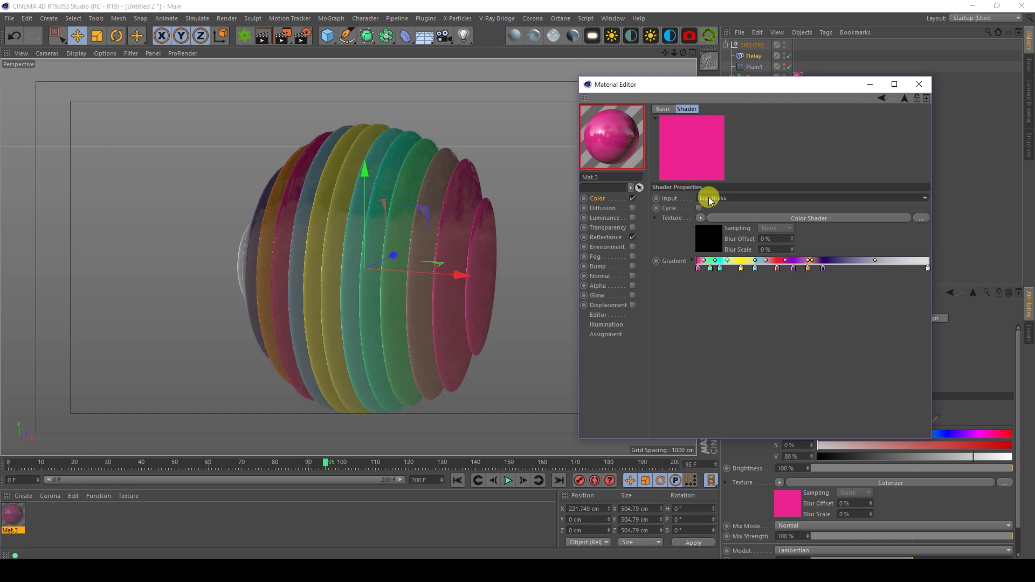
pyautogui.scroll(-1, 708, 199)
pyautogui.scroll(-1, 709, 198)
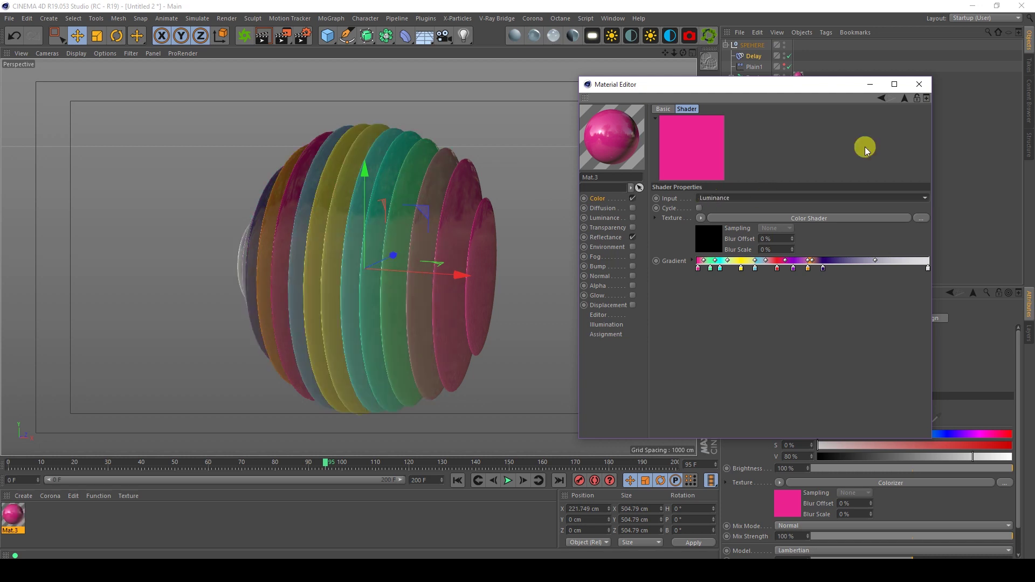
# Close the Material Editor, render the view, and play and scrub the rainbow slices around frame 45
pyautogui.click(920, 86)
pyautogui.click(265, 42)
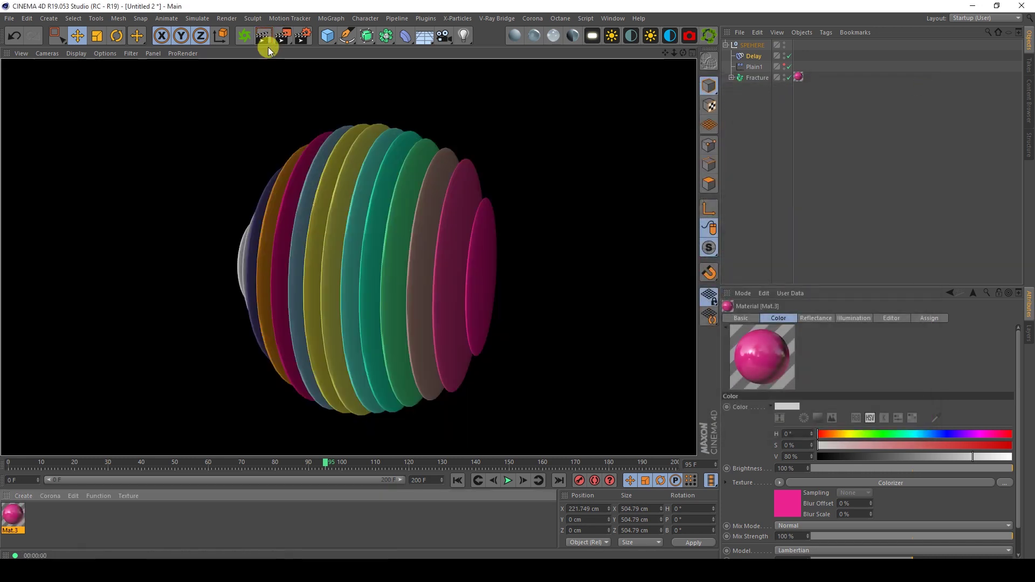
pyautogui.moveTo(230, 467)
pyautogui.mouseDown()
pyautogui.moveTo(148, 487)
pyautogui.moveTo(141, 472)
pyautogui.moveTo(153, 466)
pyautogui.moveTo(208, 464)
pyautogui.moveTo(112, 481)
pyautogui.mouseUp()
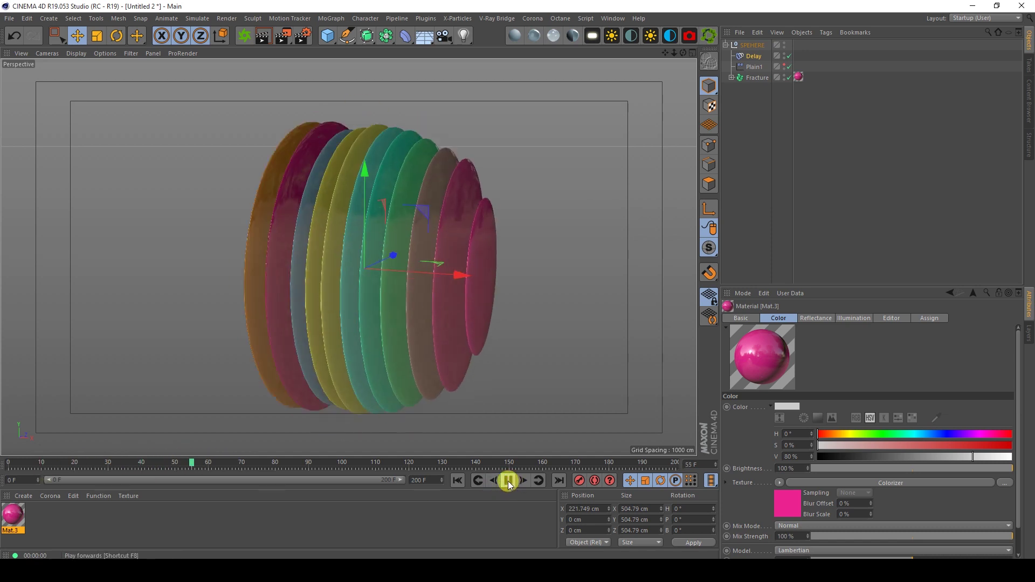
pyautogui.click(461, 481)
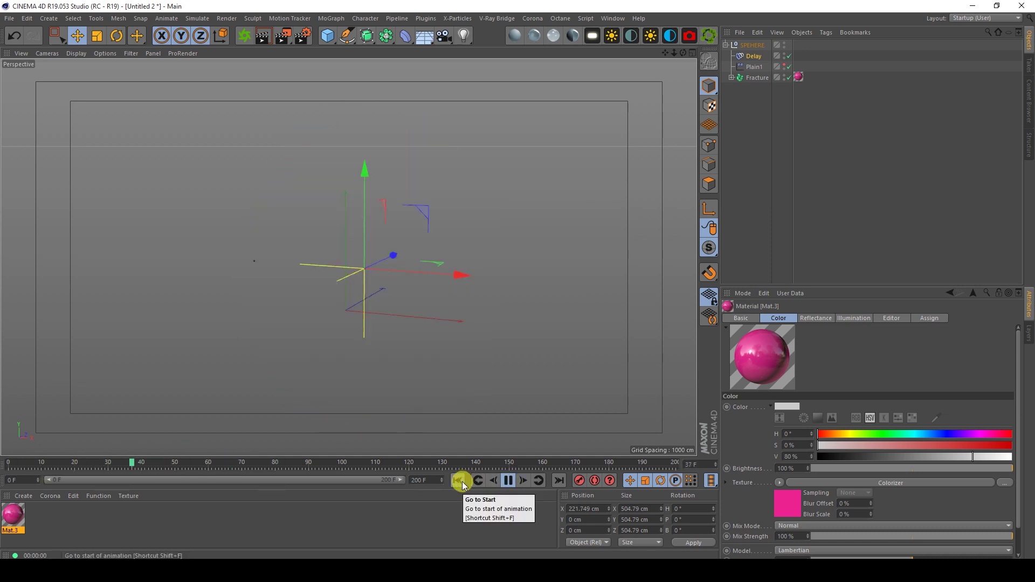
pyautogui.click(506, 480)
pyautogui.moveTo(248, 463)
pyautogui.mouseDown()
pyautogui.moveTo(106, 469)
pyautogui.moveTo(250, 470)
pyautogui.moveTo(154, 471)
pyautogui.mouseUp()
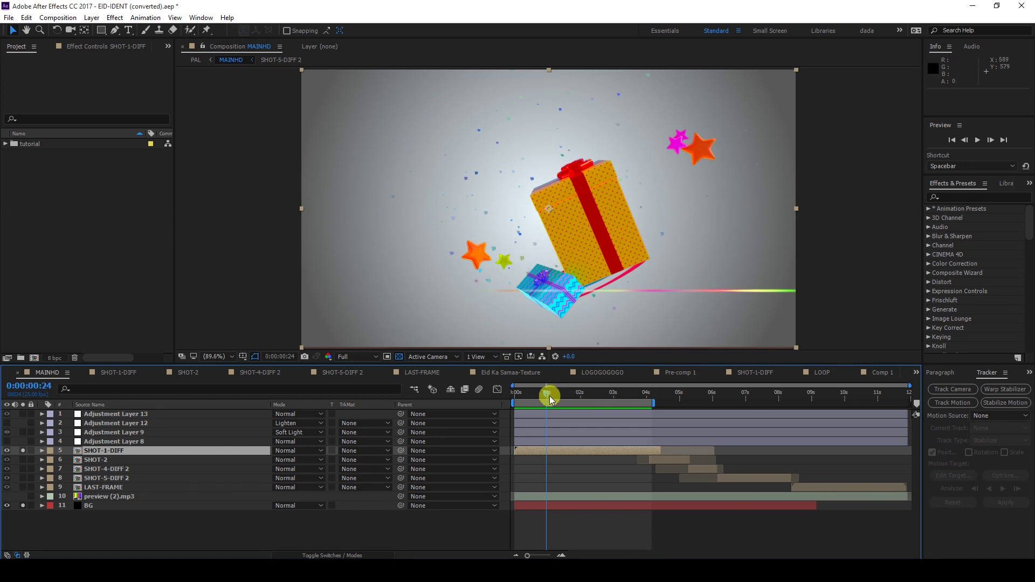
# Advance the MAINHD composition preview to about 0:00:03:10
pyautogui.moveTo(550, 398); pyautogui.dragTo(627, 397)
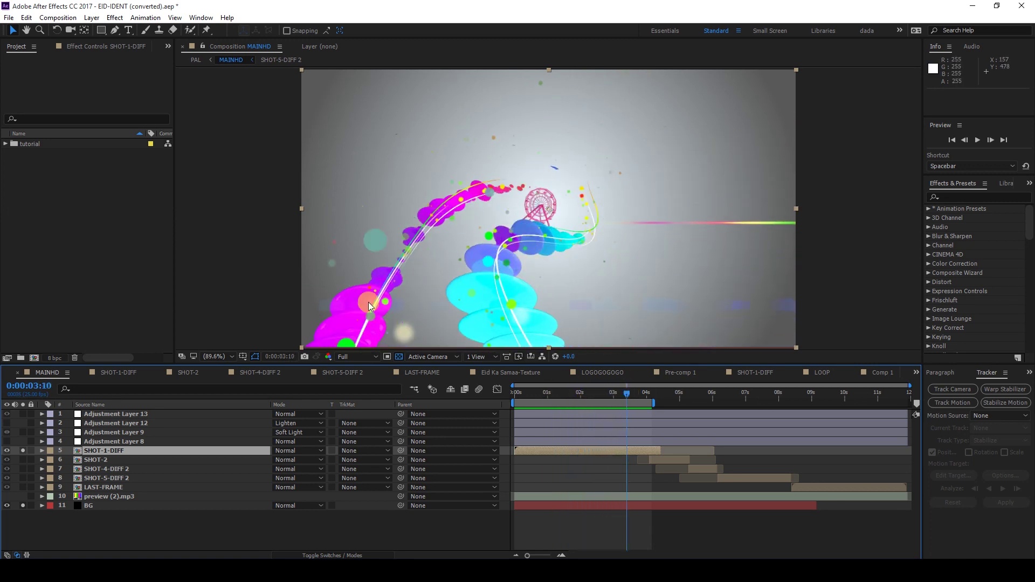
# Scrub the MAINHD ferris-wheel shot, then return to Cinema 4D's STROKE scene at frame 55
pyautogui.moveTo(628, 395)
pyautogui.mouseDown()
pyautogui.moveTo(642, 397)
pyautogui.moveTo(596, 395)
pyautogui.moveTo(639, 396)
pyautogui.mouseUp()
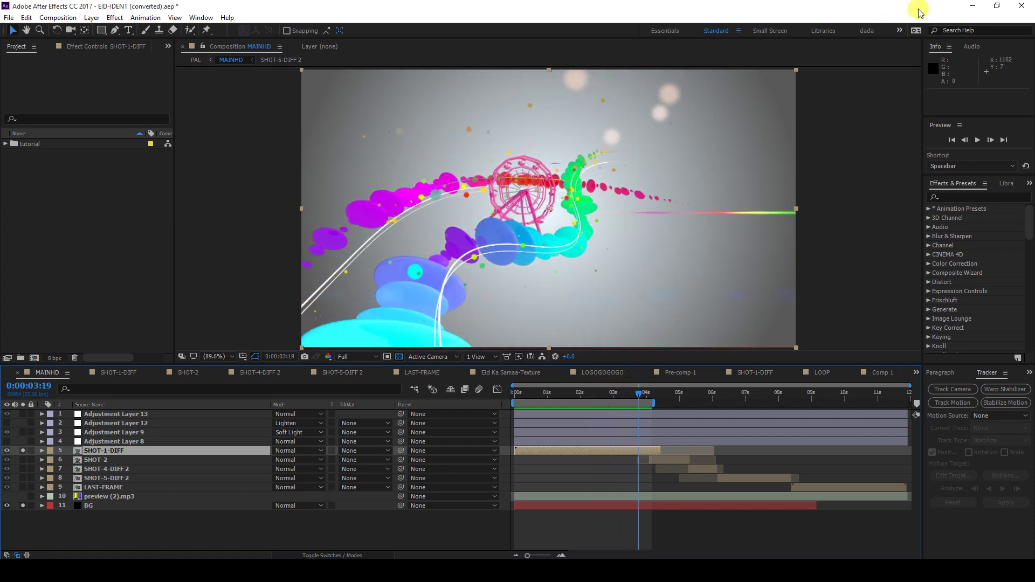
pyautogui.click(972, 6)
pyautogui.moveTo(81, 463)
pyautogui.mouseDown()
pyautogui.moveTo(353, 450)
pyautogui.moveTo(102, 462)
pyautogui.moveTo(205, 450)
pyautogui.moveTo(372, 455)
pyautogui.moveTo(277, 473)
pyautogui.moveTo(34, 486)
pyautogui.moveTo(289, 472)
pyautogui.mouseUp()
# Review the clones along the spline to frame 58 and show the Plain effector's coordinates
pyautogui.moveTo(574, 478)
pyautogui.mouseDown()
pyautogui.moveTo(290, 451)
pyautogui.moveTo(46, 463)
pyautogui.moveTo(296, 454)
pyautogui.mouseUp()
pyautogui.moveTo(226, 443)
pyautogui.mouseDown()
pyautogui.moveTo(247, 451)
pyautogui.moveTo(466, 404)
pyautogui.mouseUp()
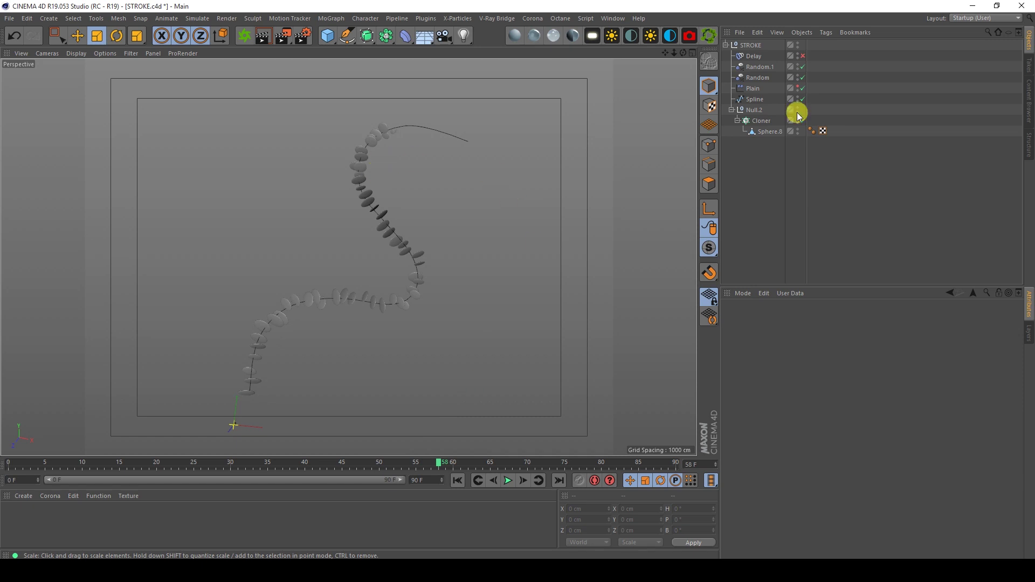
pyautogui.click(756, 91)
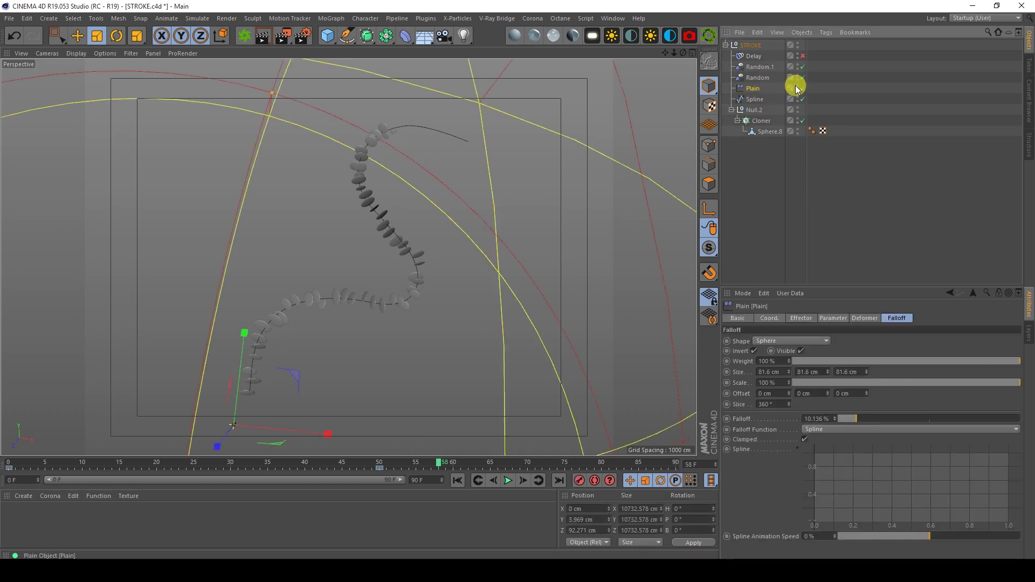
pyautogui.click(769, 318)
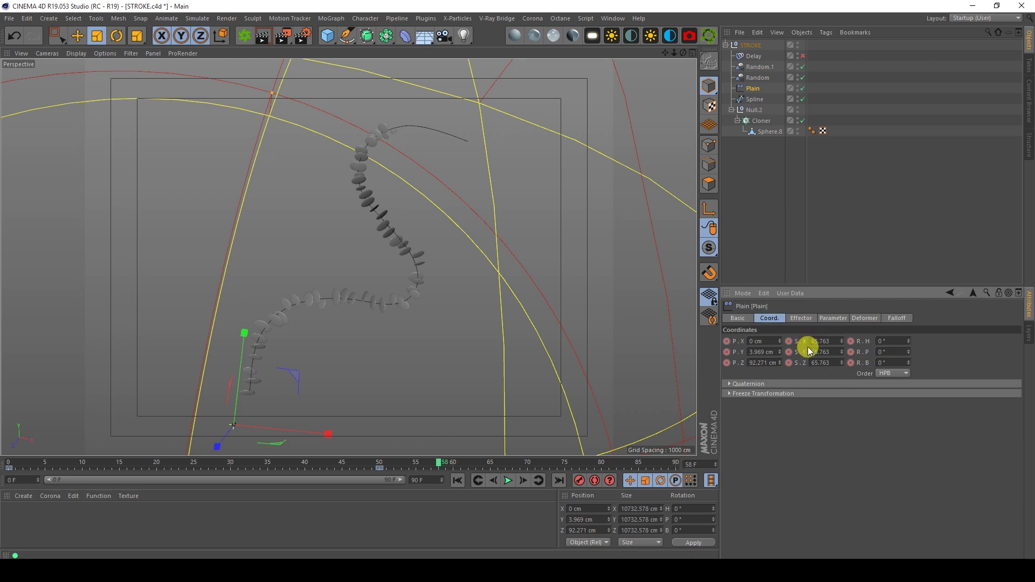
# Delete the Plain effector's position and rotation animation tracks, then go back to frame 36
pyautogui.rightClick(736, 344)
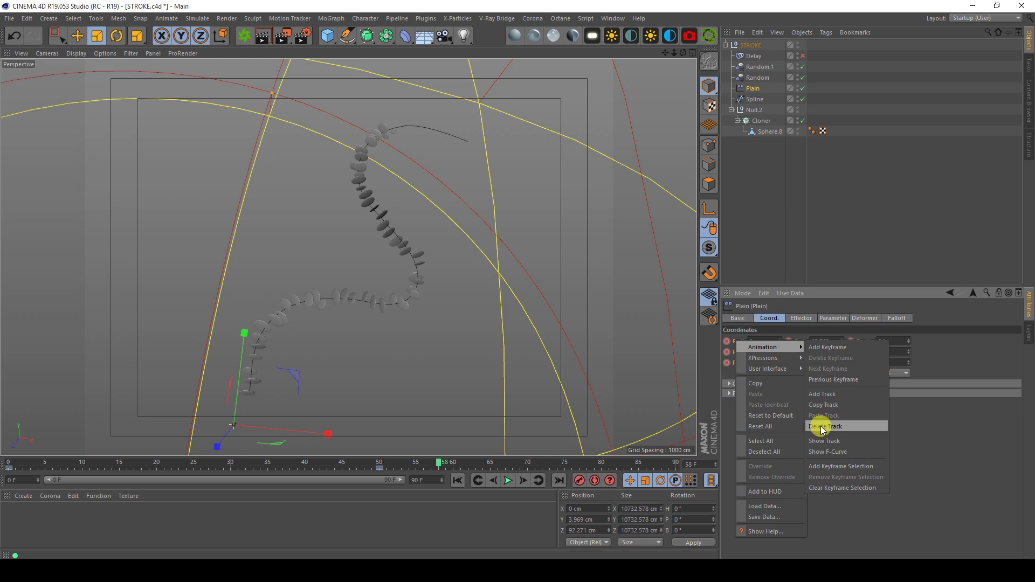
pyautogui.click(823, 427)
pyautogui.rightClick(859, 342)
pyautogui.moveTo(889, 347)
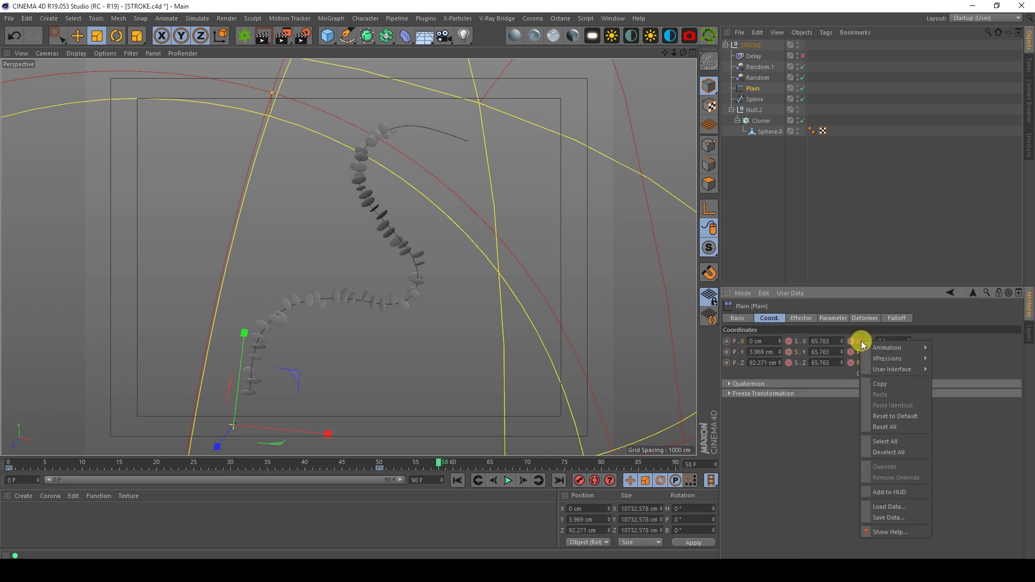
pyautogui.click(948, 429)
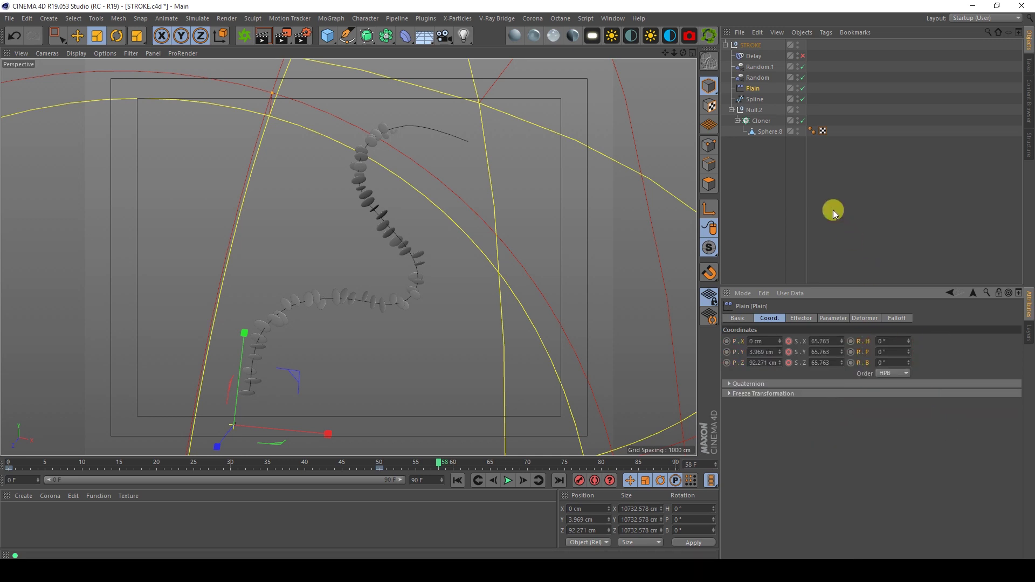
pyautogui.click(833, 209)
pyautogui.moveTo(428, 464)
pyautogui.mouseDown()
pyautogui.moveTo(53, 476)
pyautogui.moveTo(275, 464)
pyautogui.mouseUp()
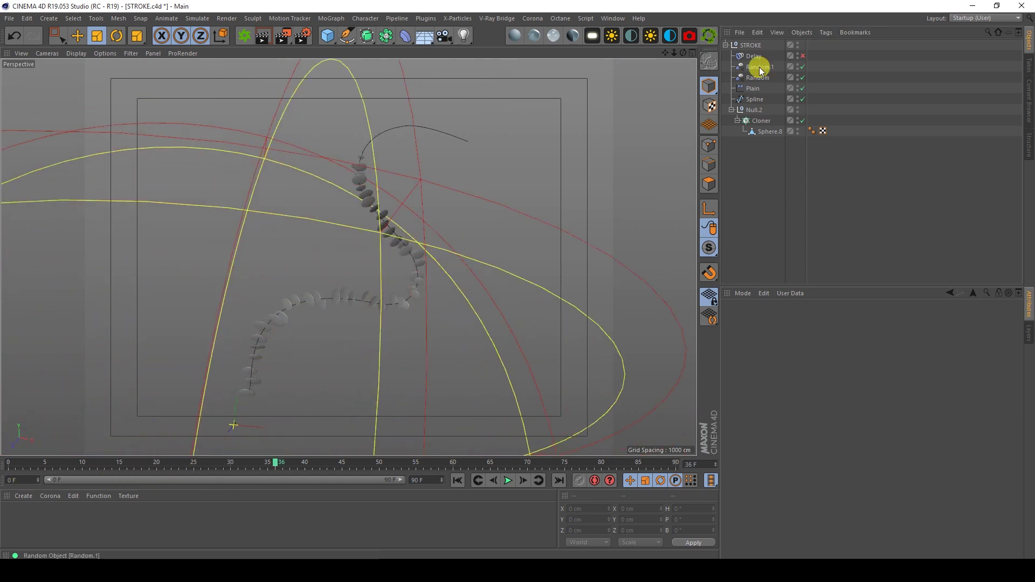
pyautogui.click(752, 87)
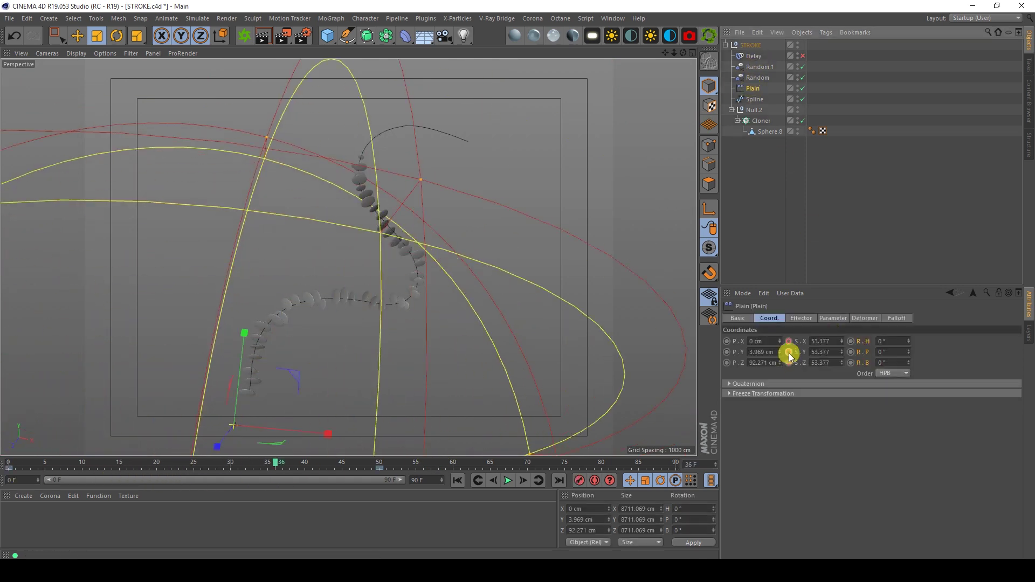
pyautogui.moveTo(261, 467)
pyautogui.mouseDown()
pyautogui.moveTo(247, 458)
pyautogui.moveTo(23, 462)
pyautogui.moveTo(185, 469)
pyautogui.moveTo(402, 458)
pyautogui.moveTo(102, 457)
pyautogui.moveTo(329, 439)
pyautogui.moveTo(66, 448)
pyautogui.moveTo(397, 418)
pyautogui.moveTo(231, 412)
pyautogui.moveTo(147, 429)
pyautogui.moveTo(331, 425)
pyautogui.moveTo(115, 436)
pyautogui.moveTo(163, 439)
pyautogui.moveTo(330, 427)
pyautogui.moveTo(28, 428)
pyautogui.moveTo(388, 395)
pyautogui.moveTo(169, 411)
pyautogui.moveTo(277, 414)
pyautogui.moveTo(66, 449)
pyautogui.moveTo(167, 458)
pyautogui.moveTo(313, 439)
pyautogui.moveTo(83, 435)
pyautogui.moveTo(318, 409)
pyautogui.moveTo(333, 377)
pyautogui.mouseUp()
pyautogui.click(832, 223)
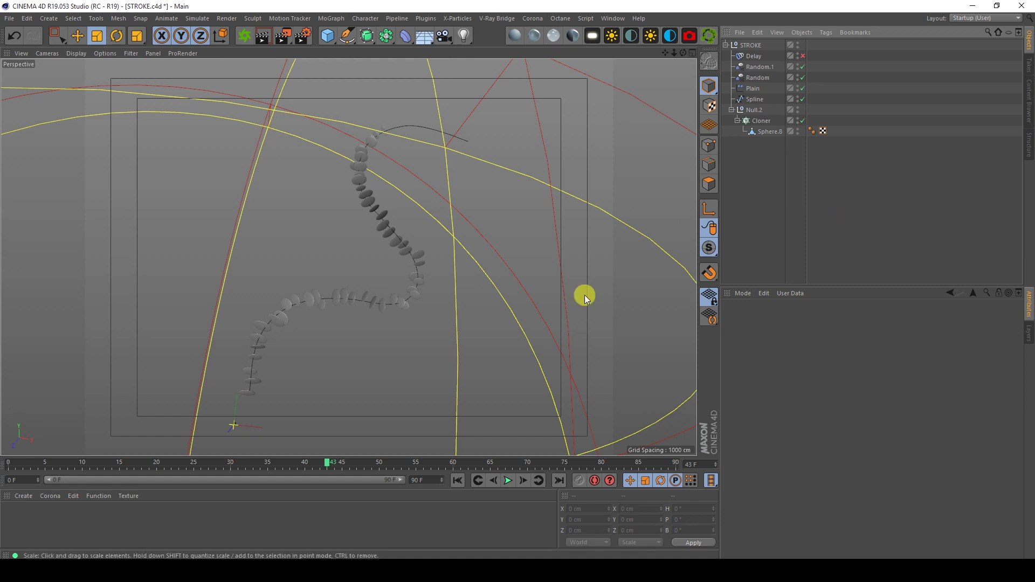
pyautogui.moveTo(326, 463)
pyautogui.mouseDown()
pyautogui.moveTo(270, 451)
pyautogui.moveTo(334, 448)
pyautogui.mouseUp()
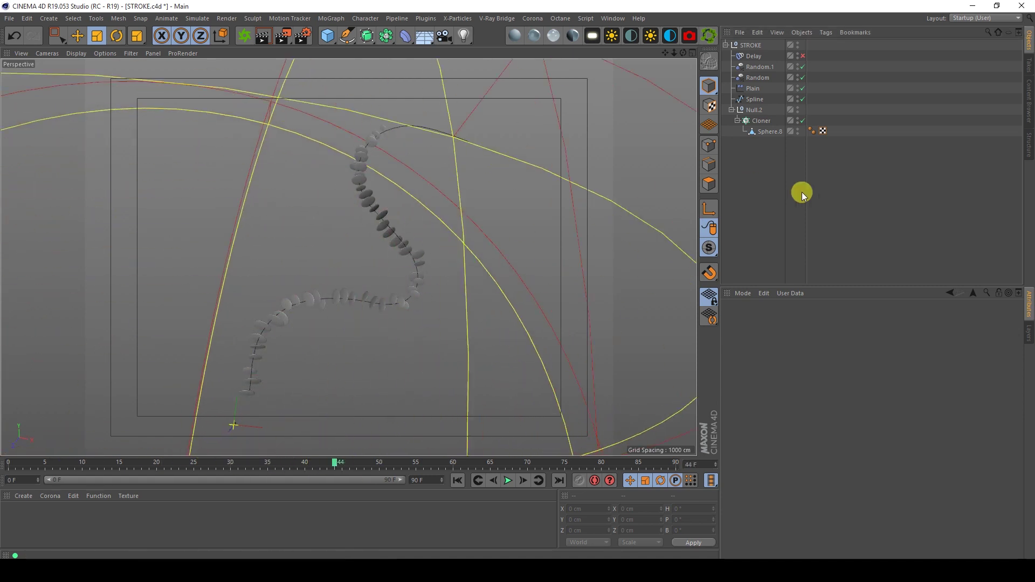
# Move Sphere.8 out of the Cloner and back under it
pyautogui.click(770, 132)
pyautogui.moveTo(768, 132); pyautogui.dragTo(774, 181)
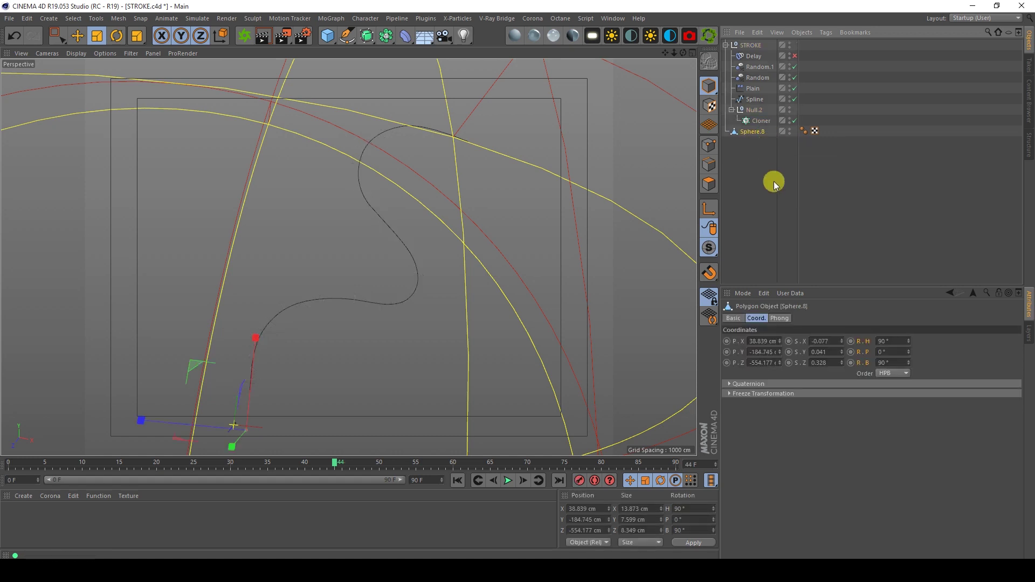
pyautogui.click(774, 183)
pyautogui.click(752, 133)
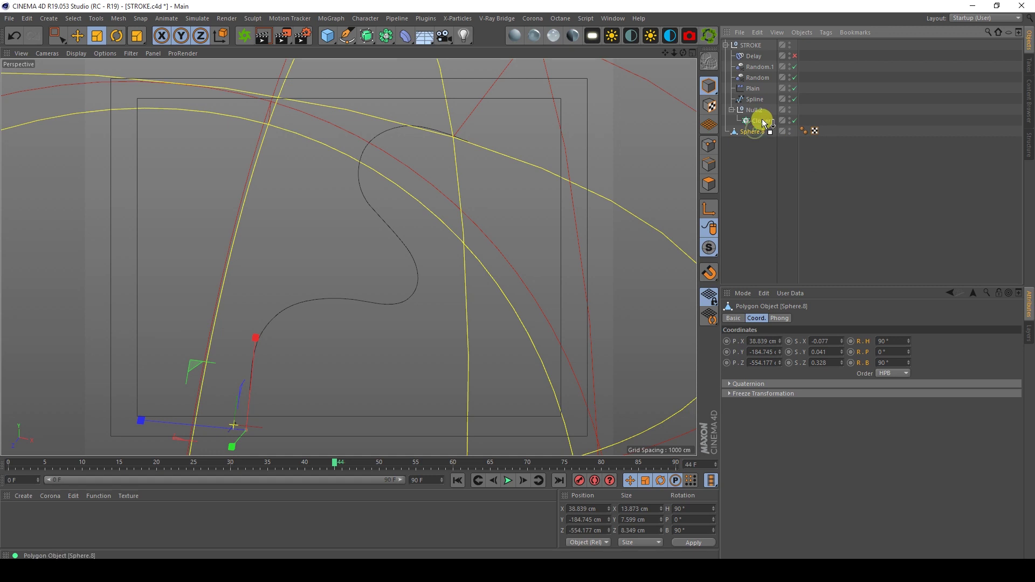
pyautogui.moveTo(763, 123); pyautogui.dragTo(761, 122)
# Review the Cloner's Object clone mode and Spline link, briefly toggling the Spline
pyautogui.click(760, 119)
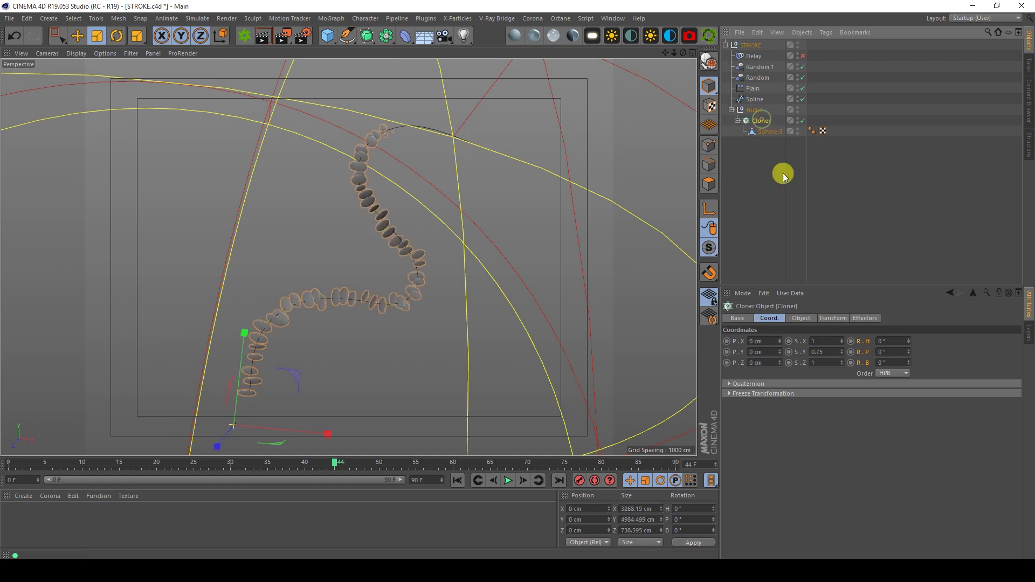
pyautogui.click(800, 319)
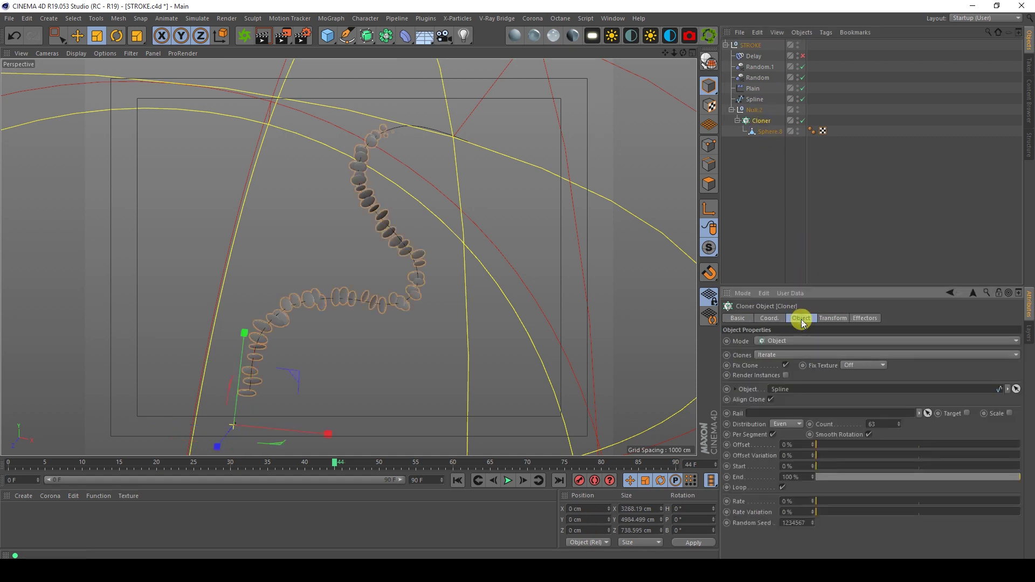
pyautogui.click(769, 346)
pyautogui.click(780, 340)
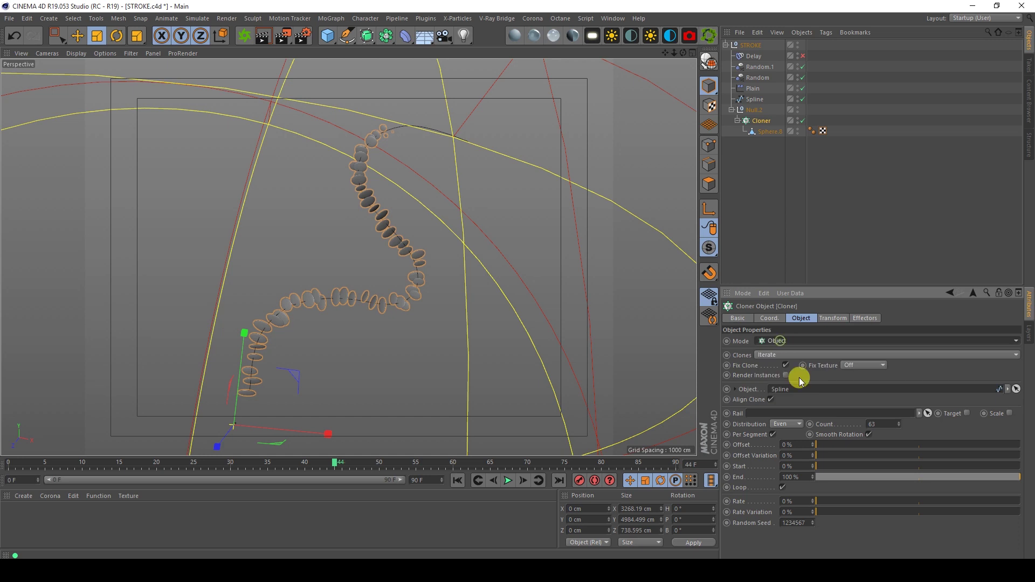
pyautogui.click(737, 393)
pyautogui.click(733, 392)
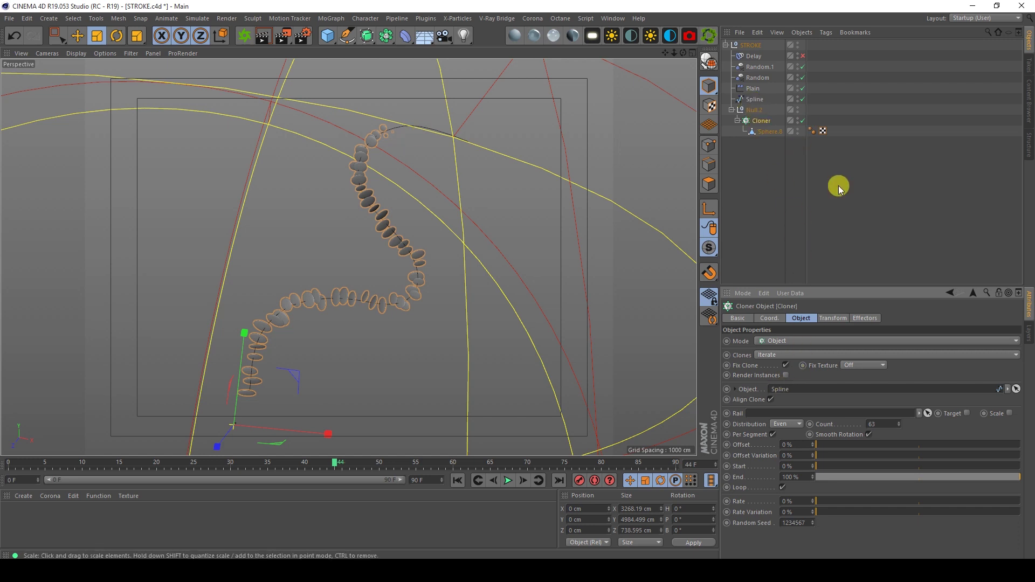
pyautogui.click(803, 98)
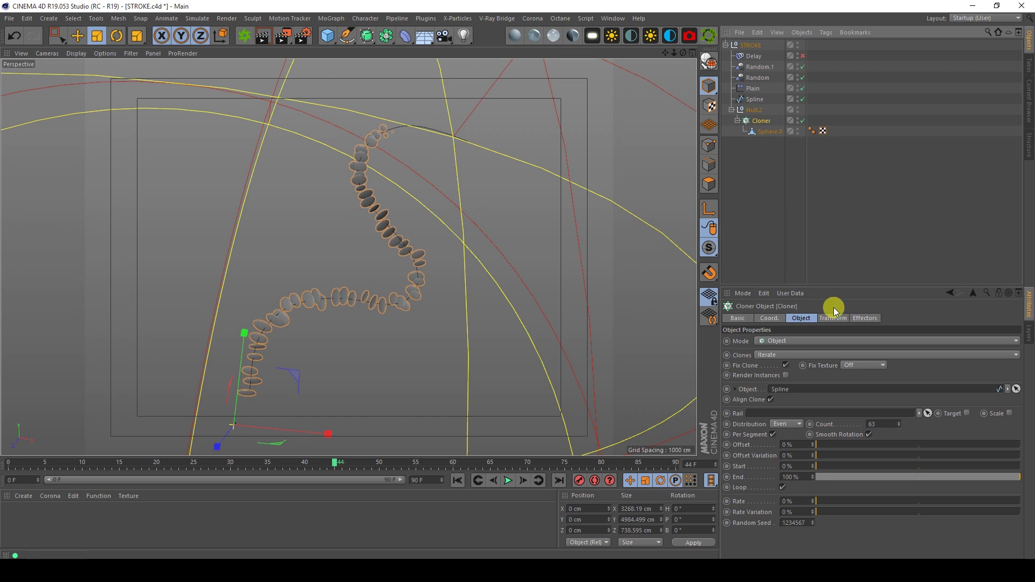
pyautogui.click(872, 318)
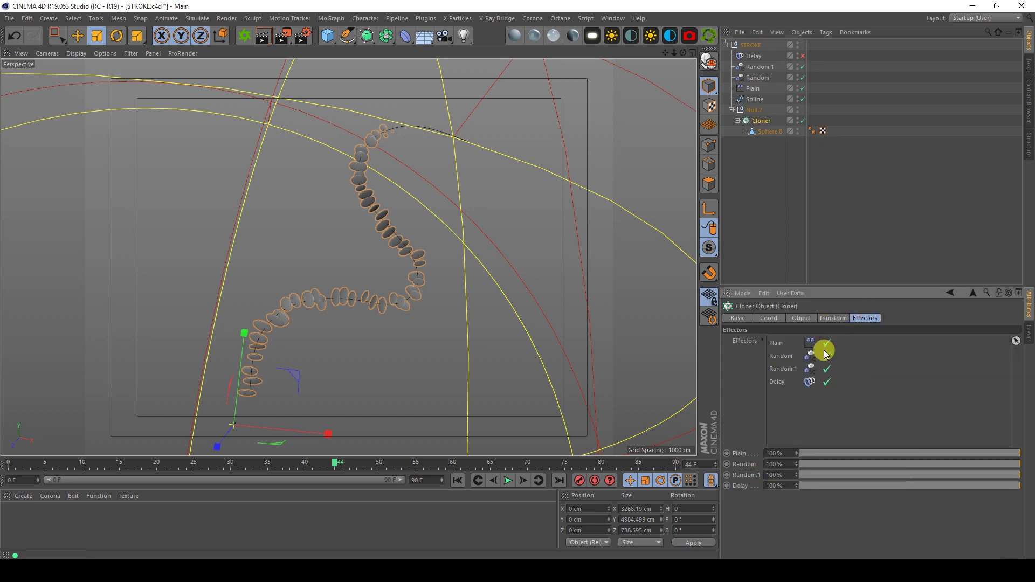
# Review the Random effector's settings and falloff, then play the animation from frame 0
pyautogui.click(756, 78)
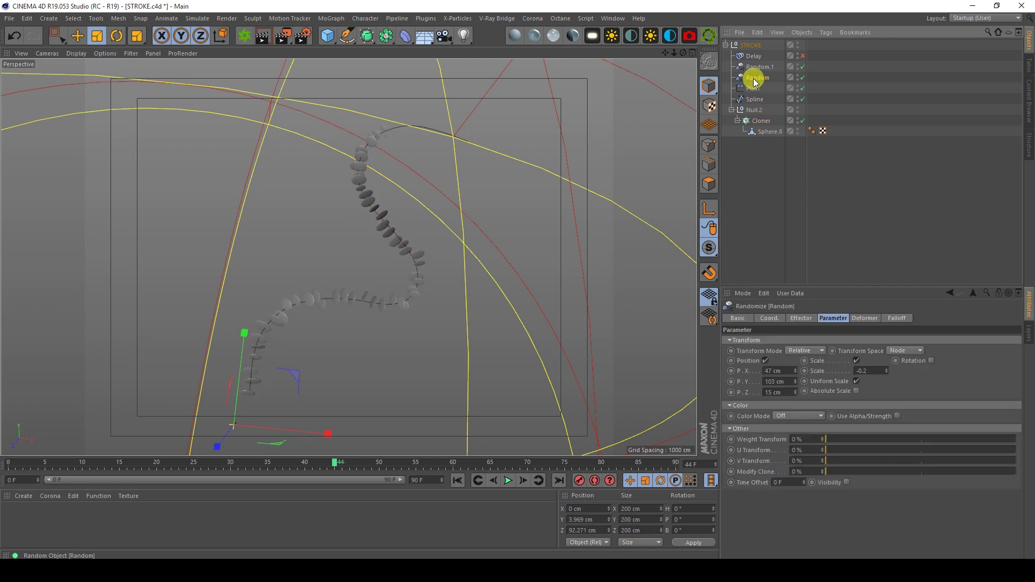
pyautogui.click(801, 318)
pyautogui.click(865, 318)
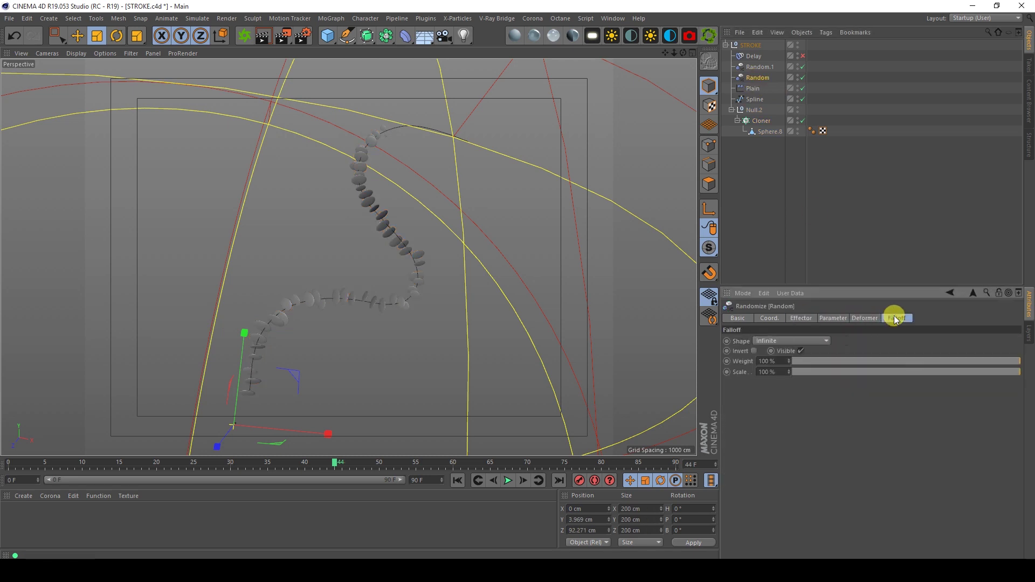
pyautogui.click(457, 481)
pyautogui.click(508, 481)
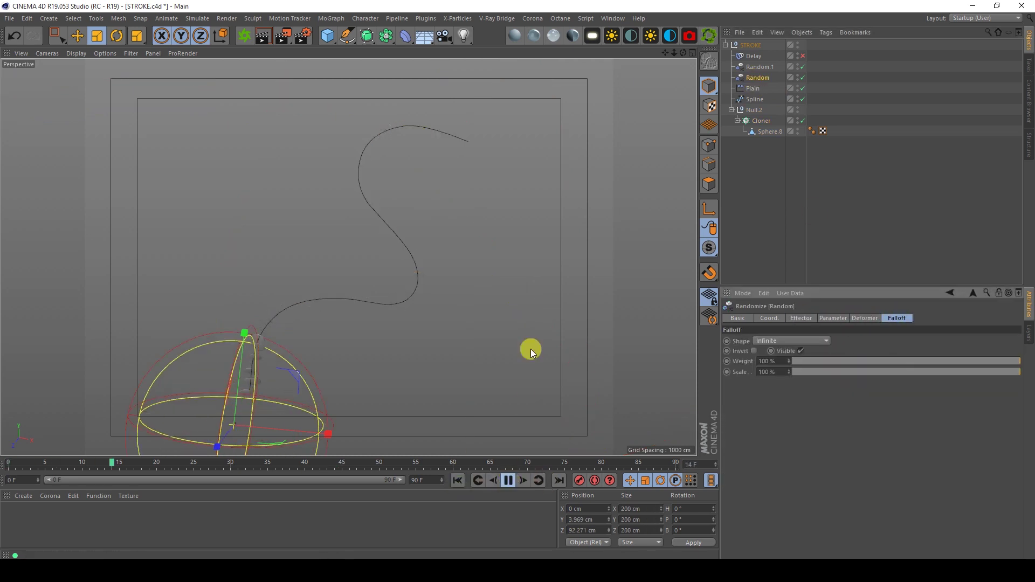
# Check Random.1's strength and turbulence settings, then enable the Delay effector
pyautogui.click(758, 66)
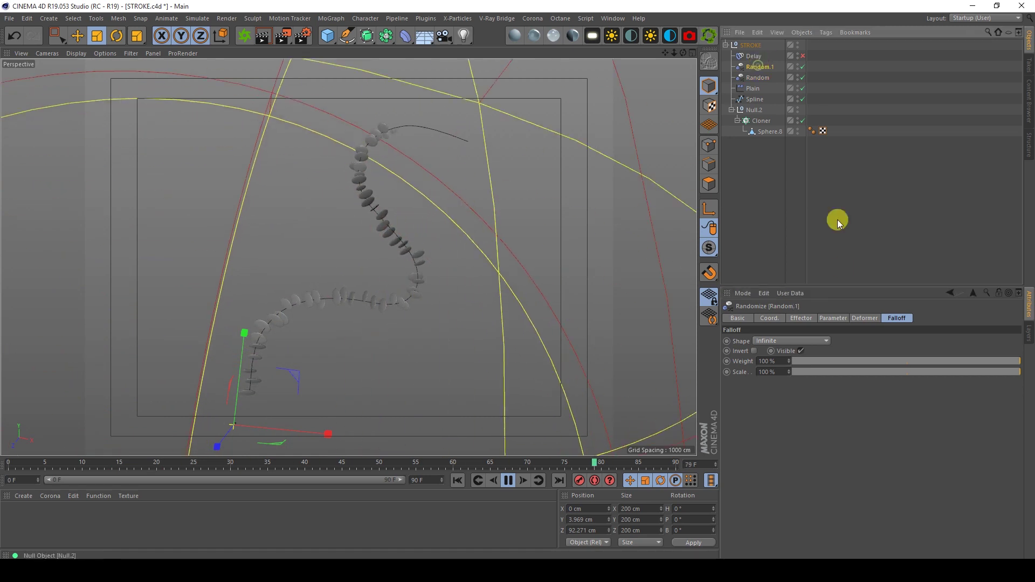
pyautogui.click(834, 318)
pyautogui.click(792, 318)
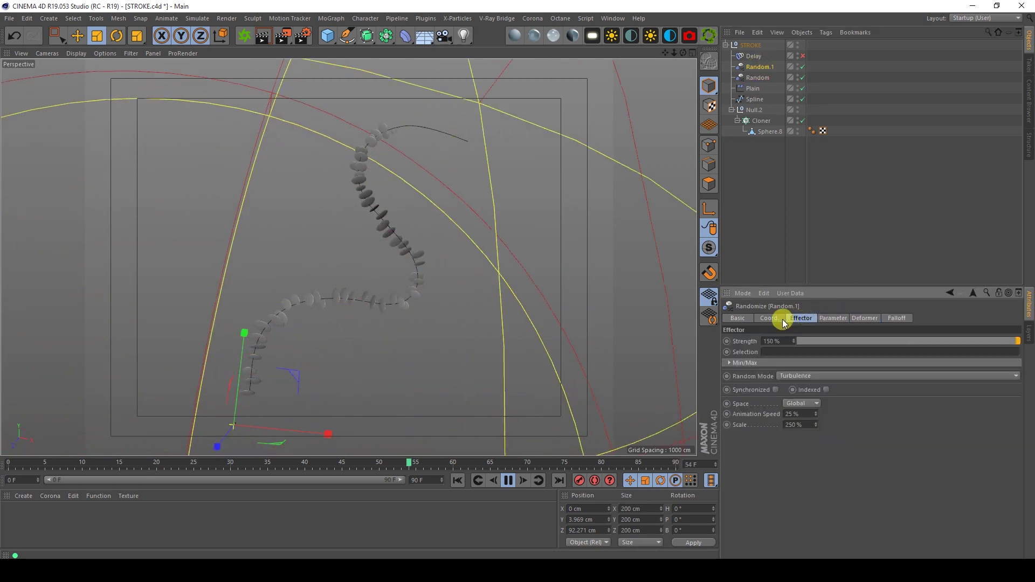
pyautogui.click(778, 211)
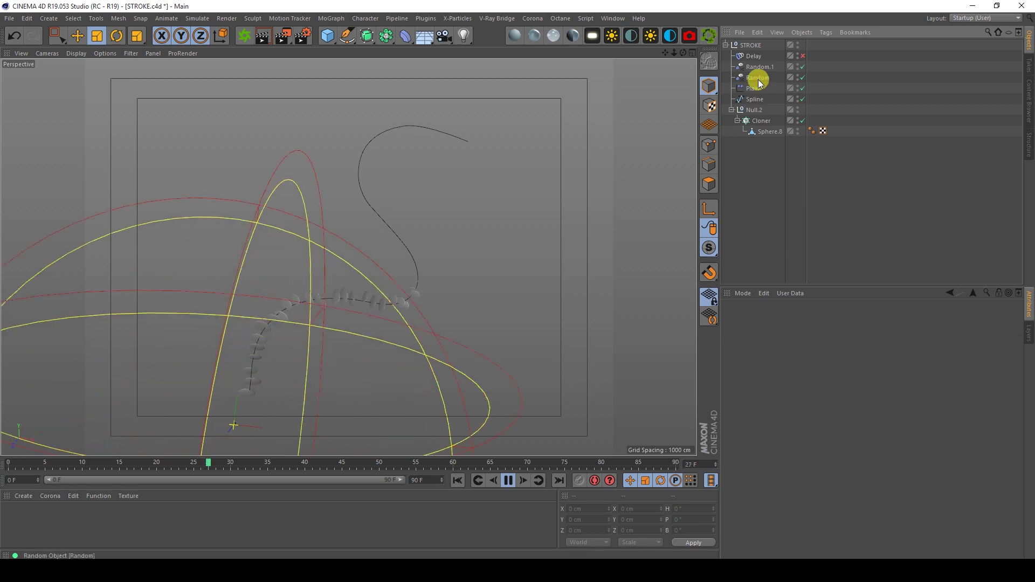
pyautogui.click(803, 56)
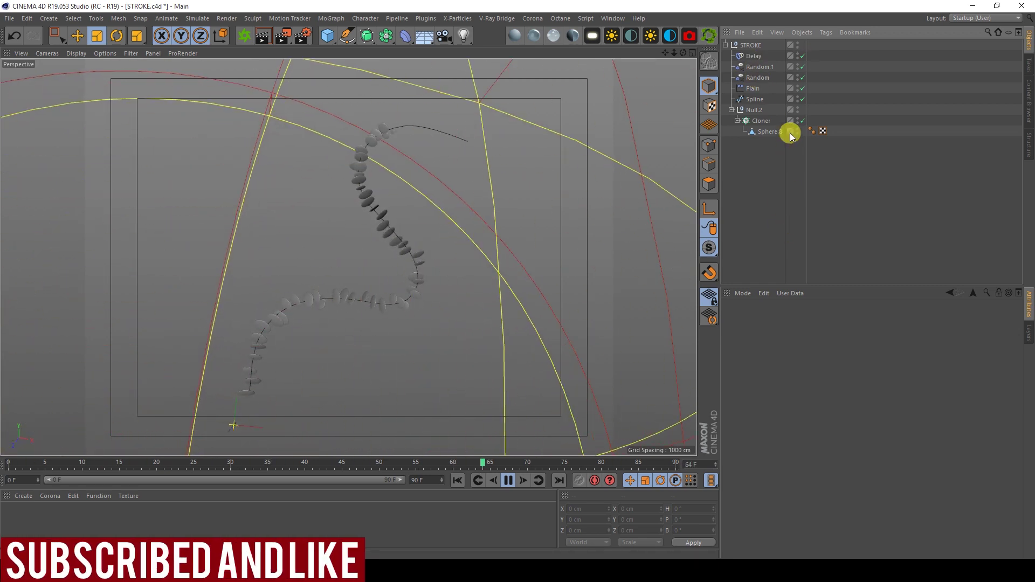
pyautogui.click(800, 88)
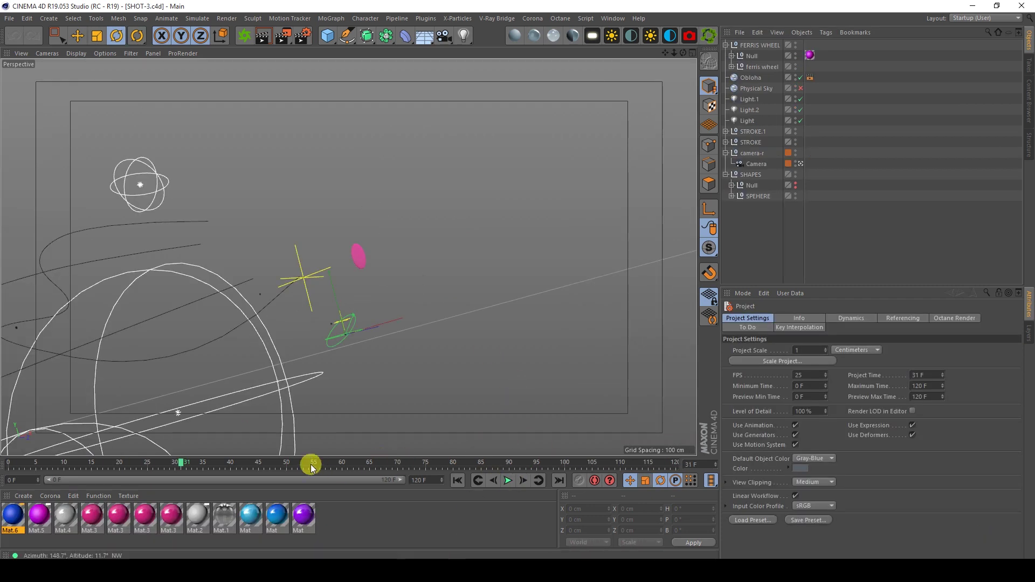
# Scrub SHOT-3 to frame 102, leave the scene camera, and orbit and zoom out freely
pyautogui.moveTo(102, 469)
pyautogui.mouseDown()
pyautogui.moveTo(596, 442)
pyautogui.moveTo(540, 449)
pyautogui.moveTo(301, 433)
pyautogui.moveTo(583, 414)
pyautogui.moveTo(566, 462)
pyautogui.moveTo(237, 462)
pyautogui.moveTo(222, 451)
pyautogui.moveTo(573, 462)
pyautogui.moveTo(135, 447)
pyautogui.moveTo(102, 465)
pyautogui.moveTo(575, 472)
pyautogui.mouseUp()
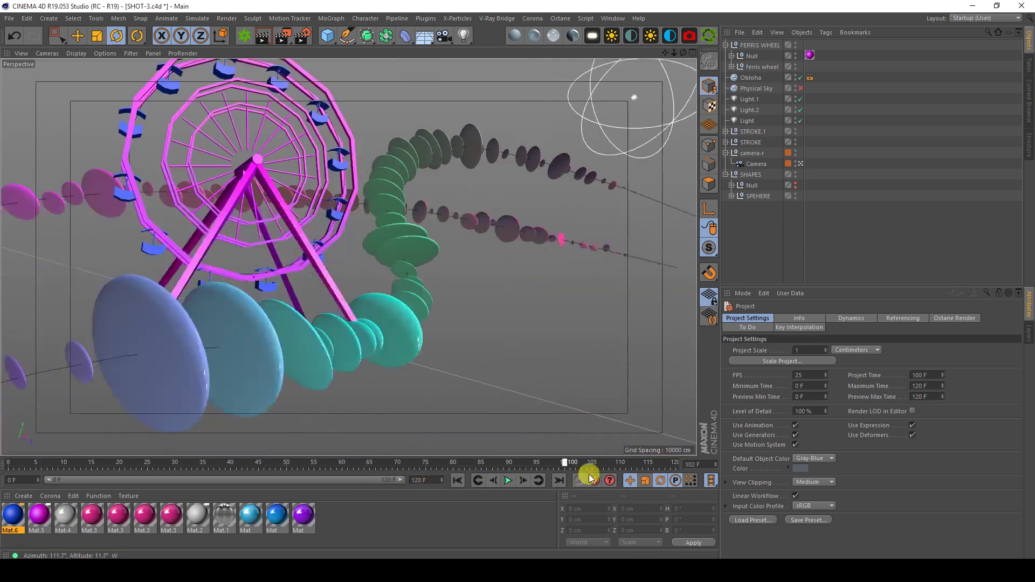
pyautogui.click(801, 164)
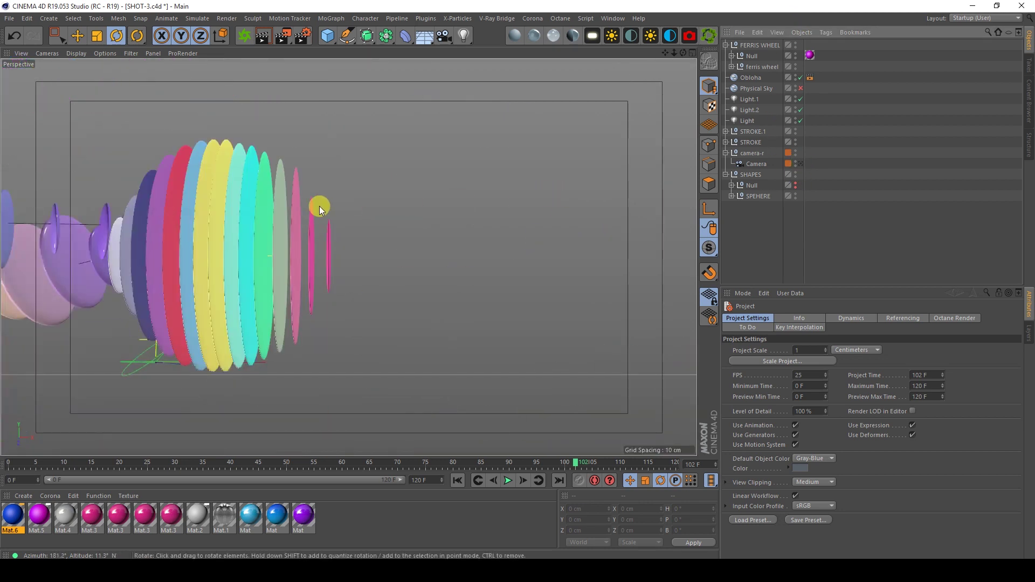
pyautogui.moveTo(319, 206)
pyautogui.keyDown('alt'); pyautogui.mouseDown()
pyautogui.moveTo(81, 293)
pyautogui.moveTo(241, 195)
pyautogui.moveTo(183, 435)
pyautogui.moveTo(376, 327)
pyautogui.moveTo(407, 224)
pyautogui.moveTo(295, 262)
pyautogui.moveTo(241, 298)
pyautogui.mouseUp(); pyautogui.keyUp('alt')
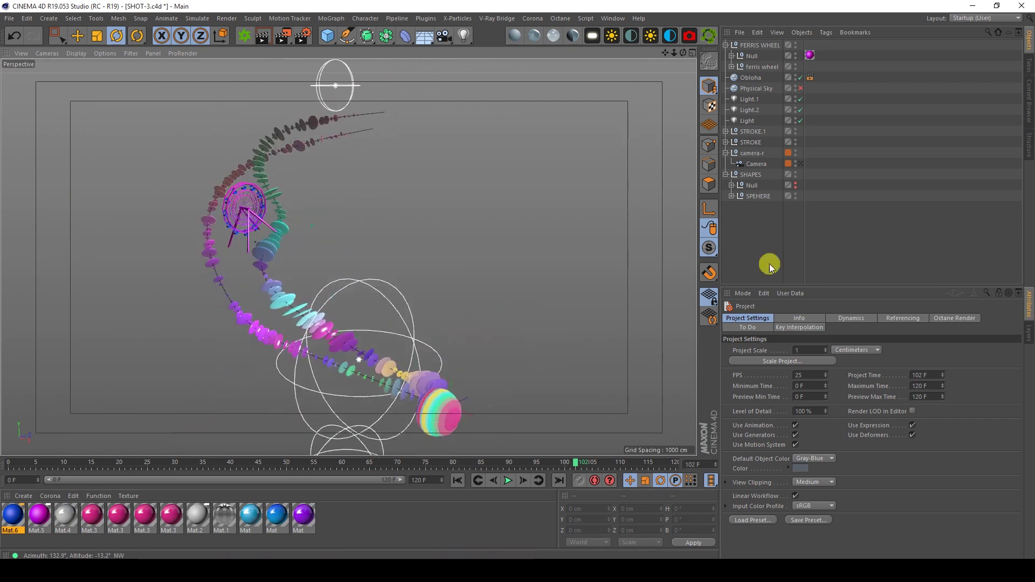
# Rewind SHOT-3 to frame 0, play the 120-frame shot, and stop at frame 109
pyautogui.click(769, 266)
pyautogui.moveTo(202, 480)
pyautogui.mouseDown()
pyautogui.moveTo(144, 463)
pyautogui.moveTo(107, 481)
pyautogui.mouseUp()
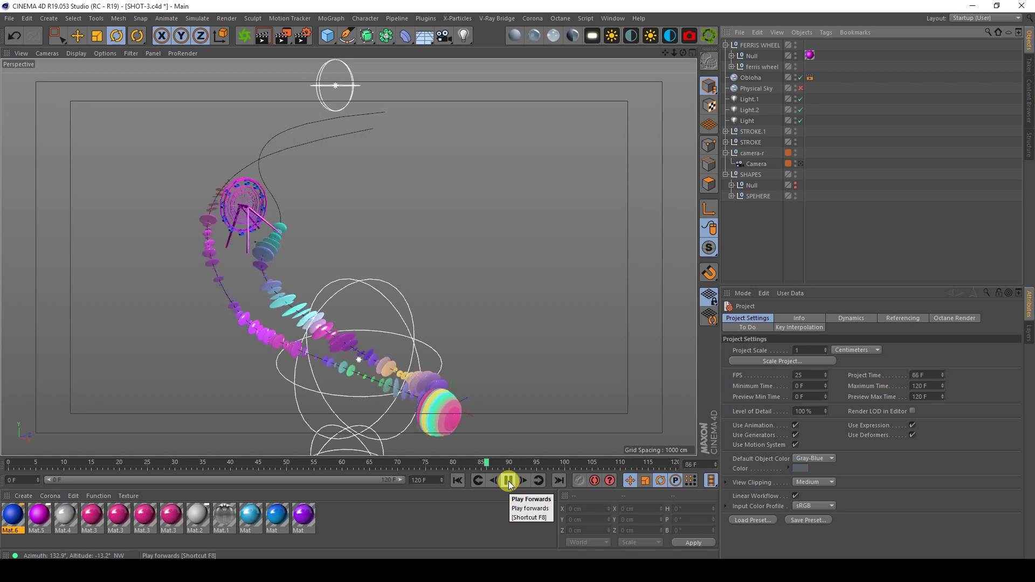
pyautogui.click(508, 481)
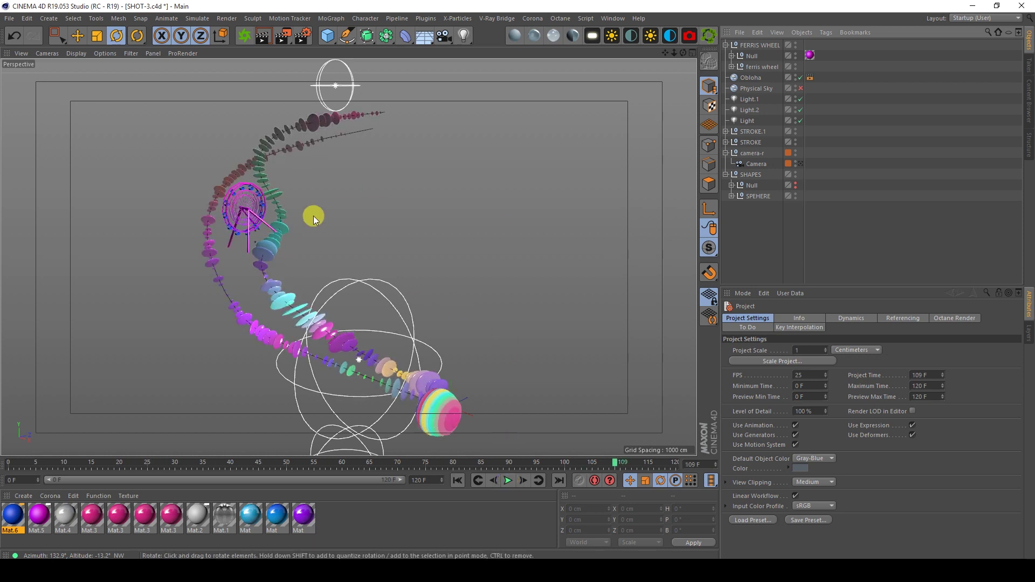